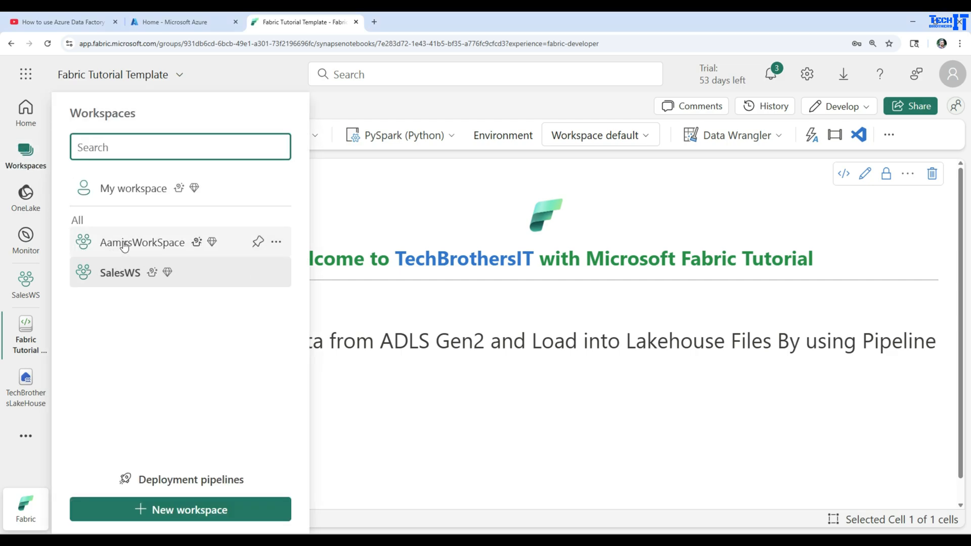
- Open the TechBrothersLakeHouse lakehouse from the Lakehouse folder of the SalesWS workspace
{"action": "left_click", "coordinate": [109, 278]}
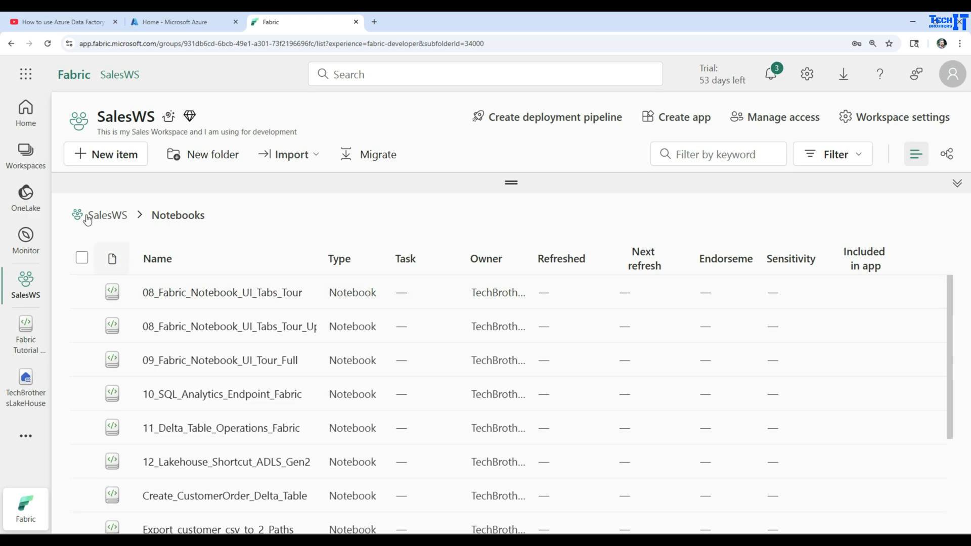
{"action": "left_click", "coordinate": [108, 217]}
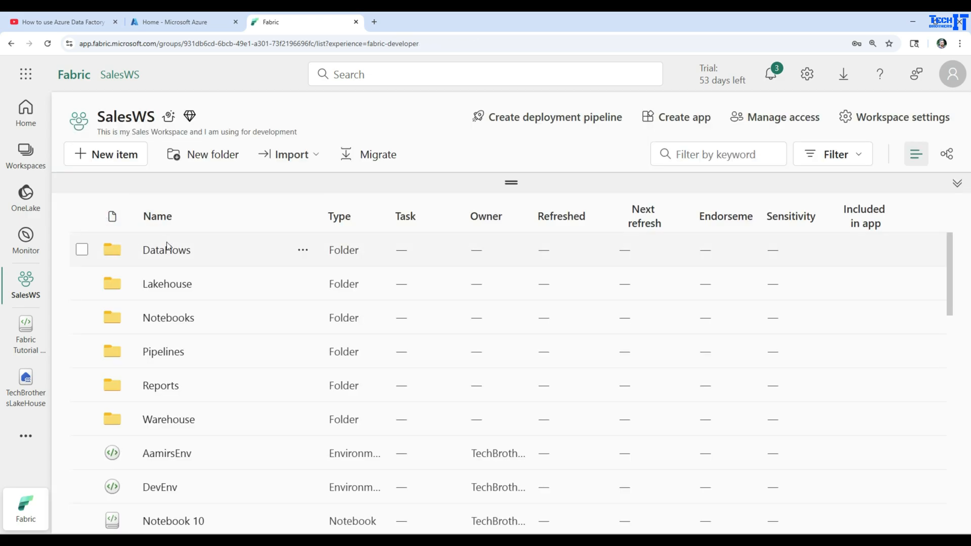
{"action": "left_click", "coordinate": [171, 291]}
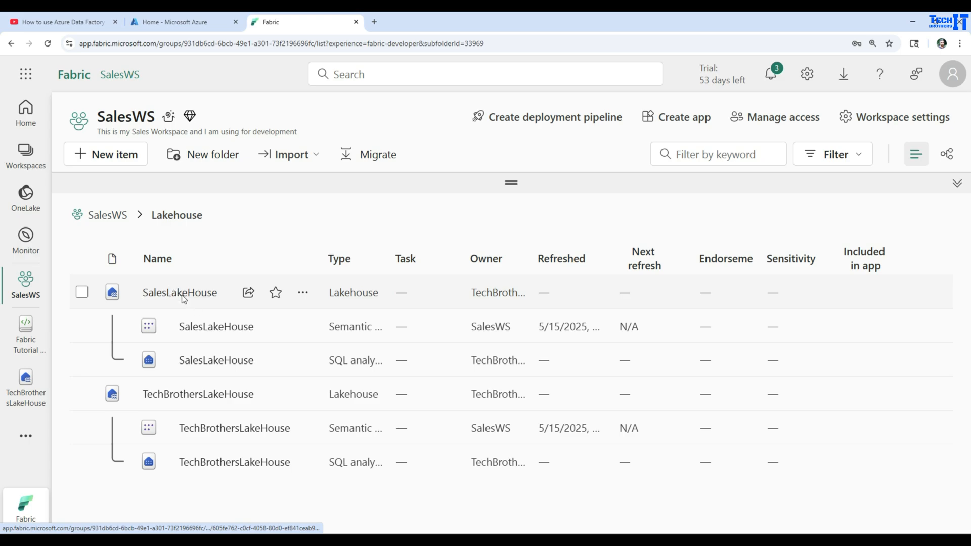
{"action": "left_click", "coordinate": [191, 395]}
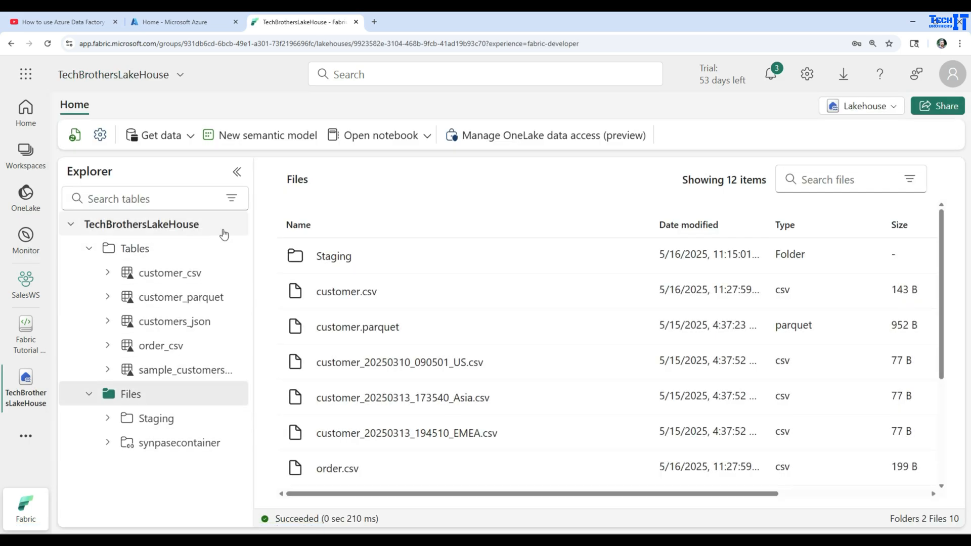
- Collapse the lakehouse's Tables node and review the contents of the Staging folder and the Files root
{"action": "left_click", "coordinate": [89, 251]}
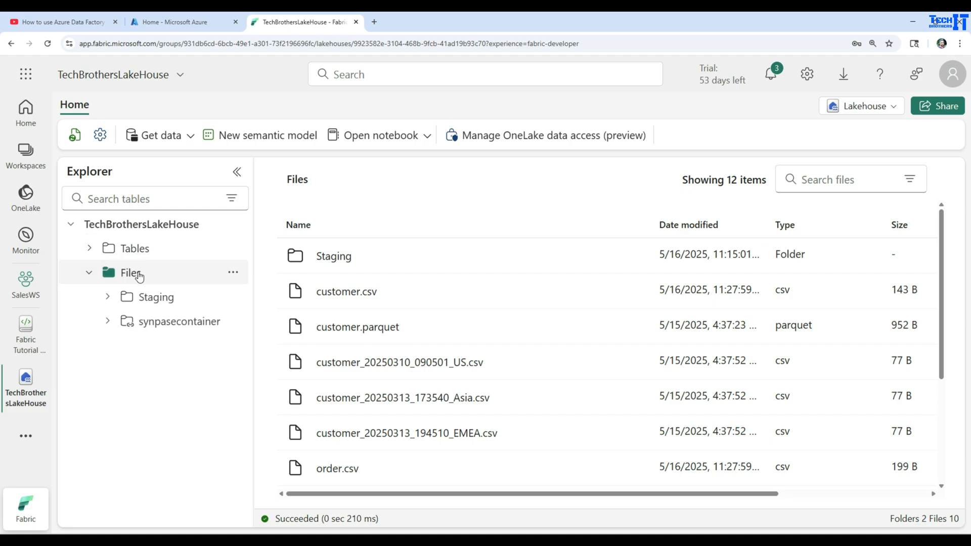
{"action": "left_click", "coordinate": [156, 298]}
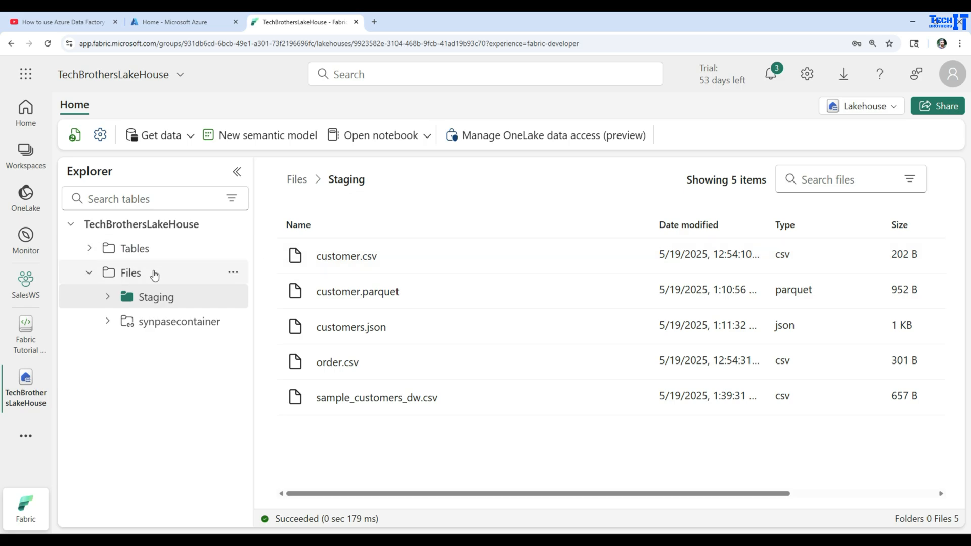
{"action": "left_click", "coordinate": [129, 274]}
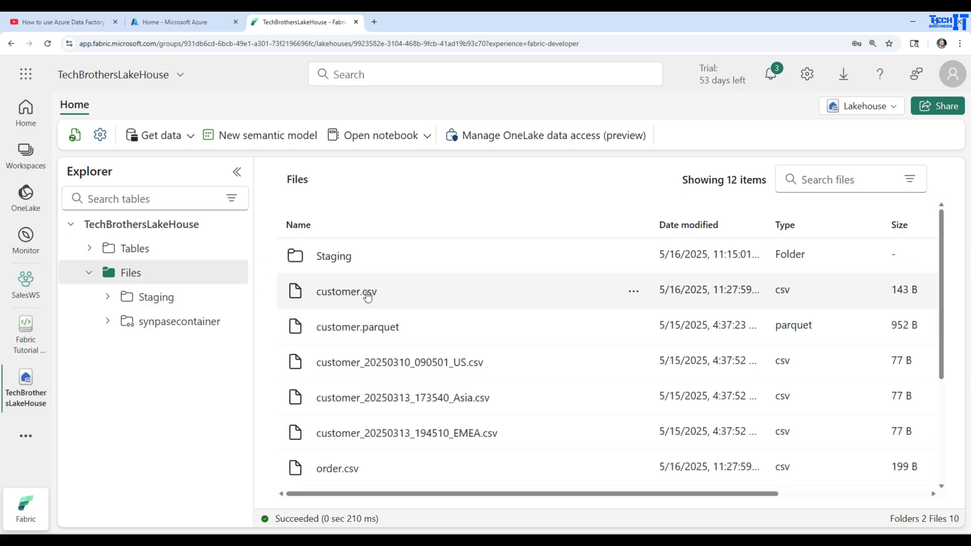
{"action": "scroll", "coordinate": [441, 320], "scroll_direction": "down", "scroll_amount": 3}
{"action": "scroll", "coordinate": [441, 320], "scroll_direction": "down", "scroll_amount": 1}
{"action": "scroll", "coordinate": [441, 321], "scroll_direction": "up", "scroll_amount": 5}
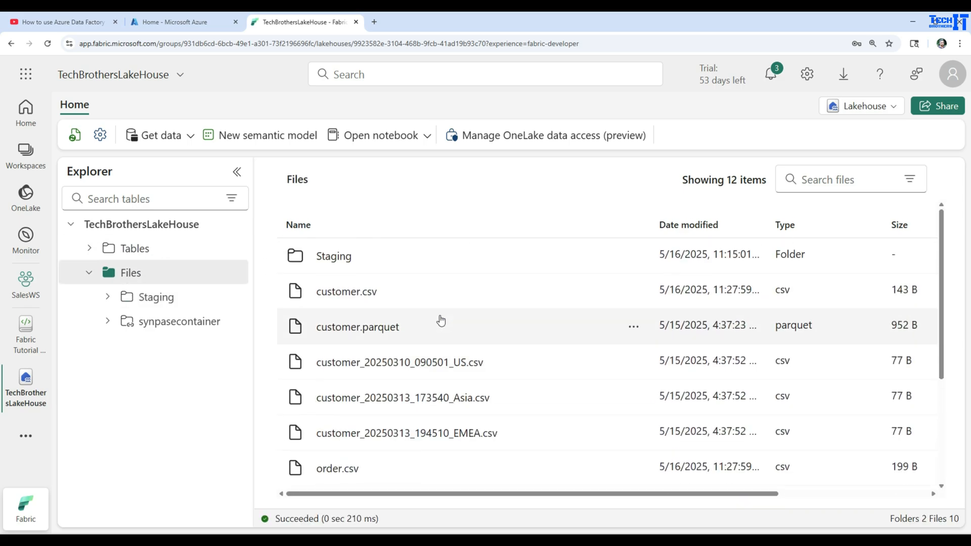
- Switch to the Azure portal and view the input folder of synpasecontainer in the techbrotherssynapsestg storage account
{"action": "left_click", "coordinate": [183, 25]}
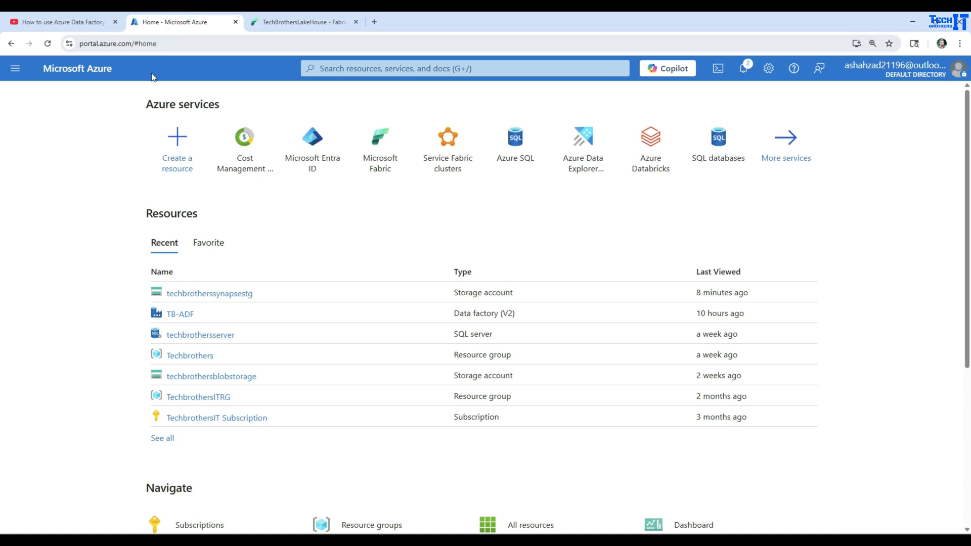
{"action": "left_click", "coordinate": [228, 295]}
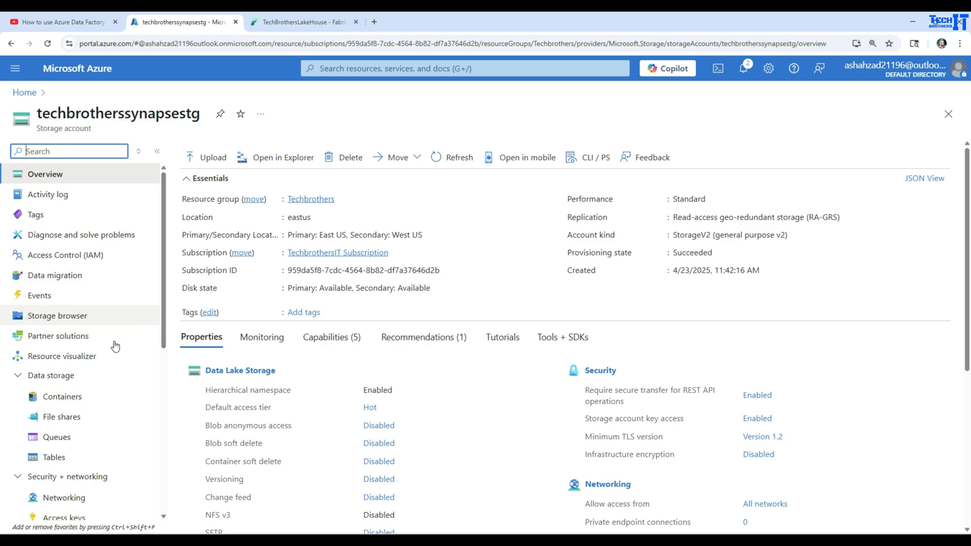
{"action": "left_click", "coordinate": [81, 397]}
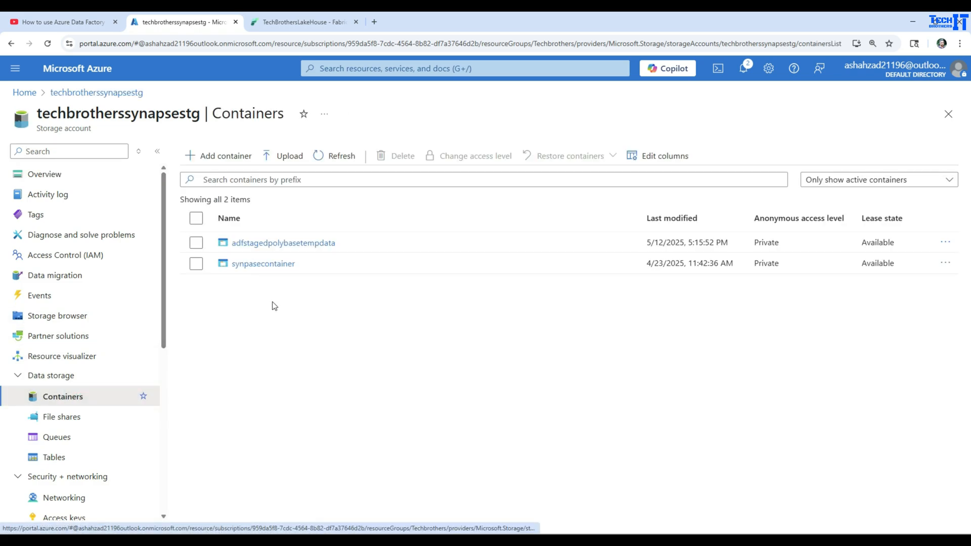
{"action": "left_click", "coordinate": [253, 264]}
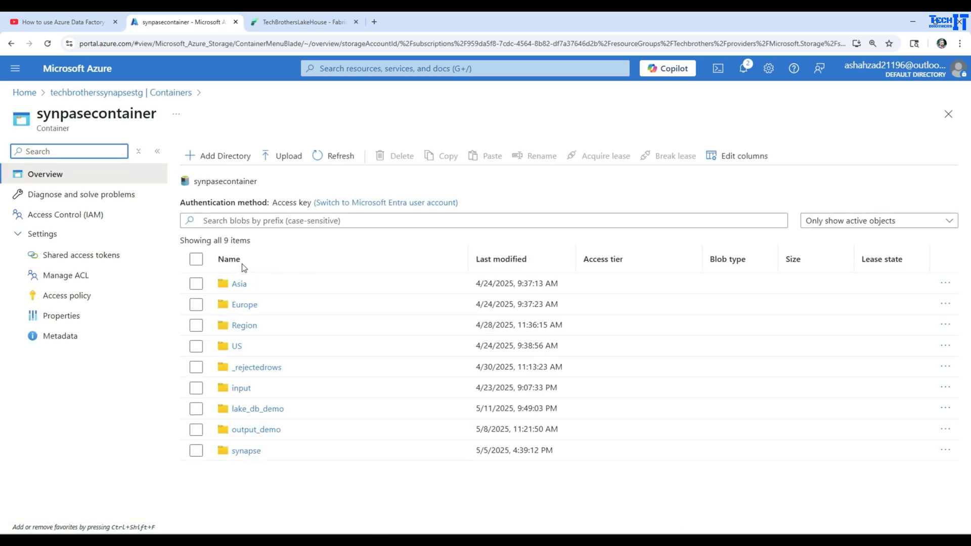
{"action": "left_click", "coordinate": [243, 388]}
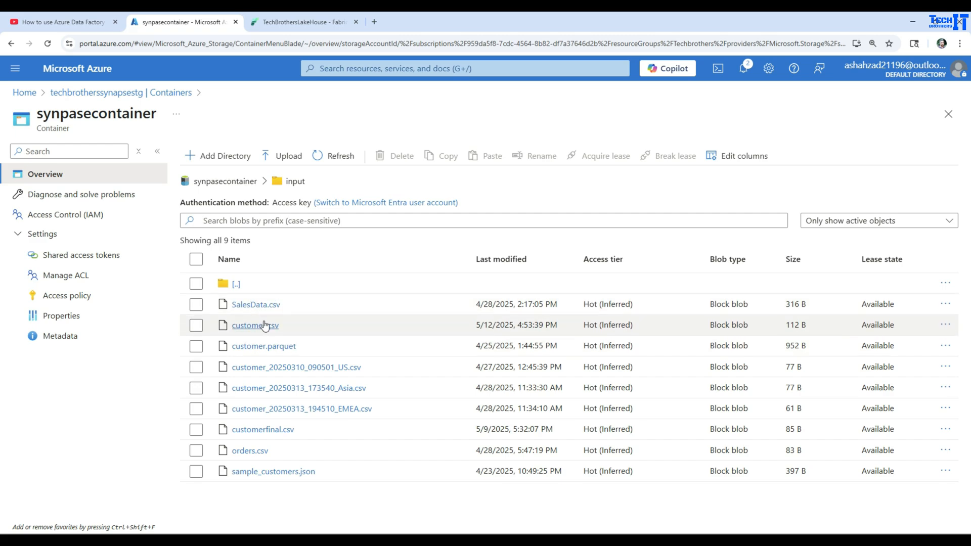
- Return to TechBrothersLakeHouse in Fabric and check its data loading options and available lakehouse view modes
{"action": "left_click", "coordinate": [310, 23]}
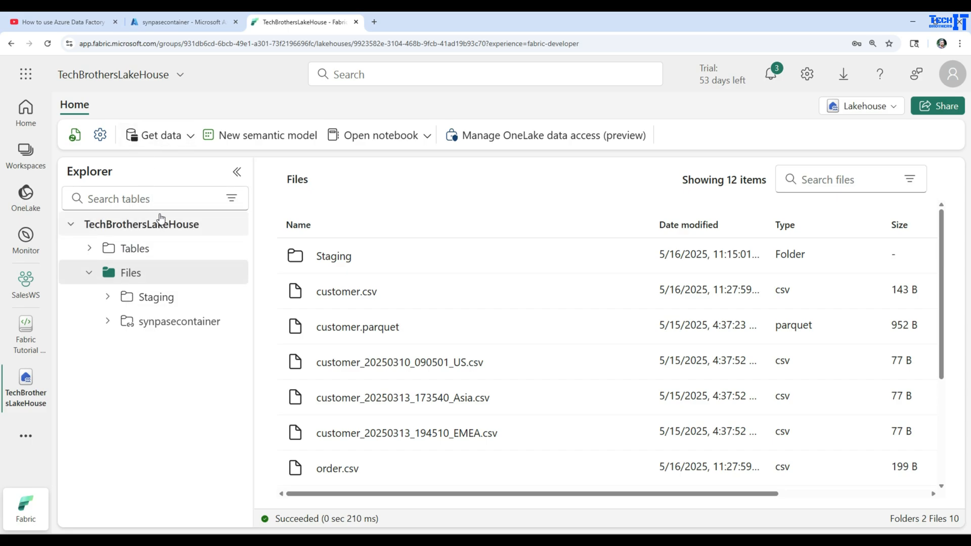
{"action": "left_click", "coordinate": [191, 141]}
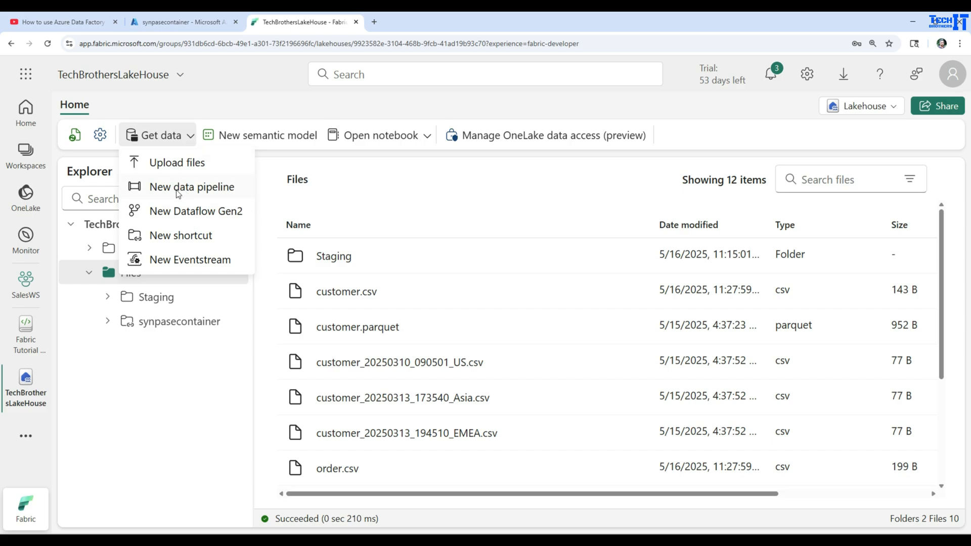
{"action": "left_click", "coordinate": [226, 101]}
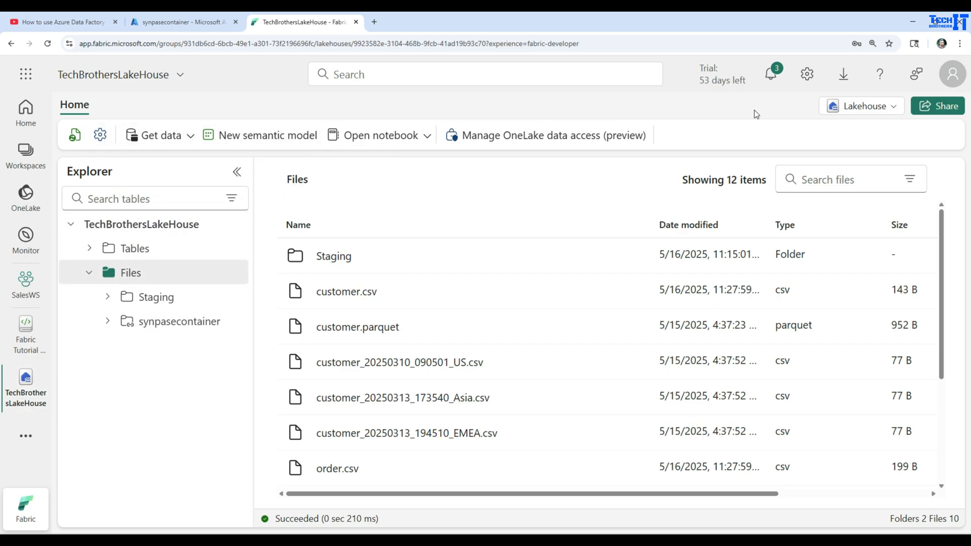
{"action": "left_click", "coordinate": [861, 106]}
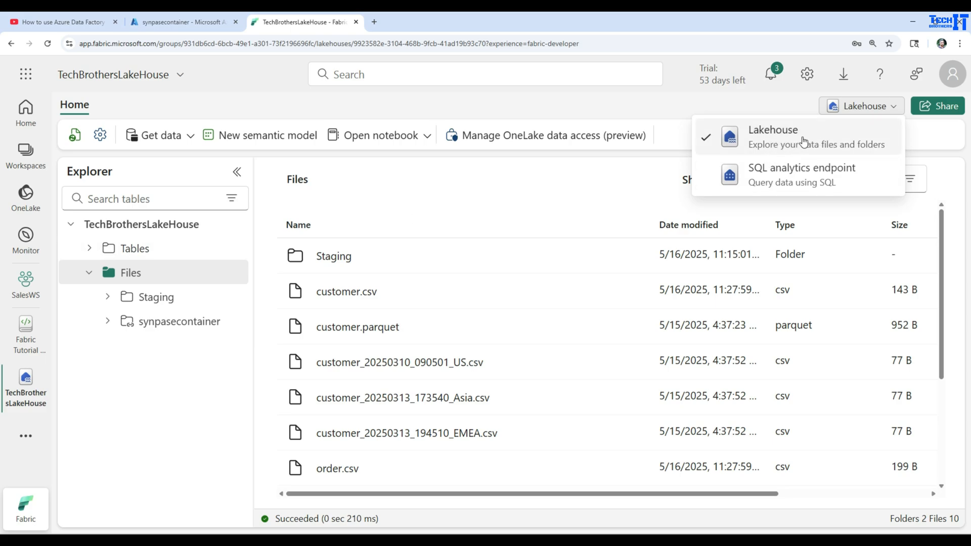
{"action": "left_click", "coordinate": [821, 108]}
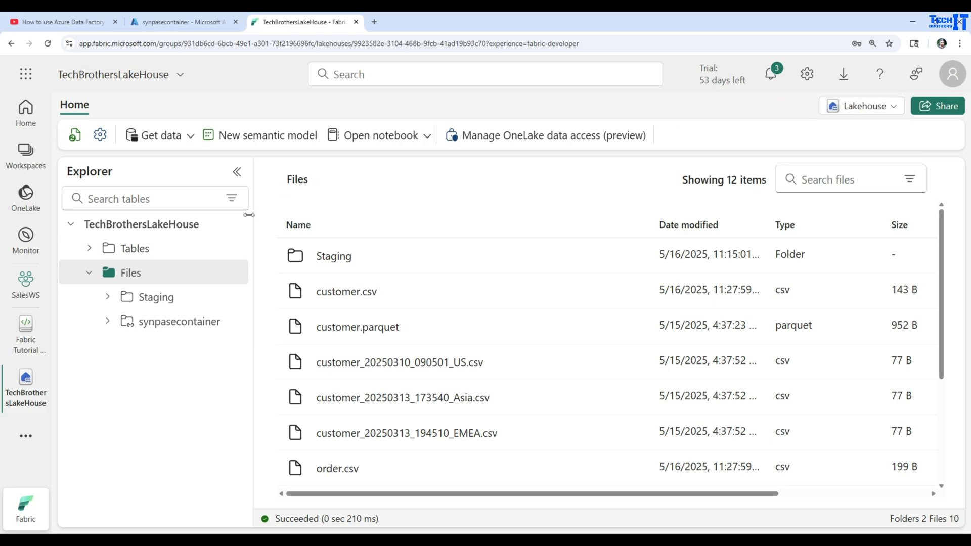
{"action": "left_click", "coordinate": [135, 285]}
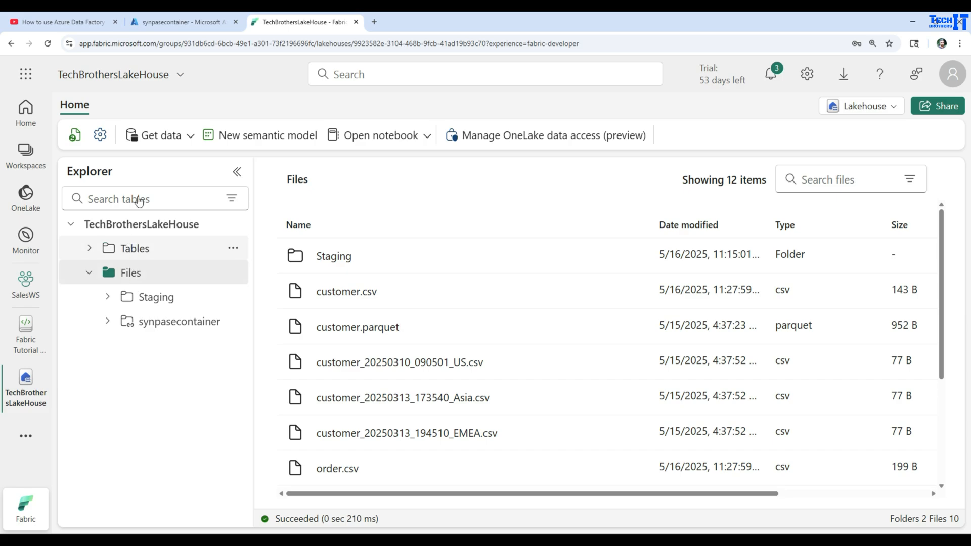
- Create a new data pipeline from the lakehouse named pl_read_adls_to_files_stage
{"action": "left_click", "coordinate": [190, 137]}
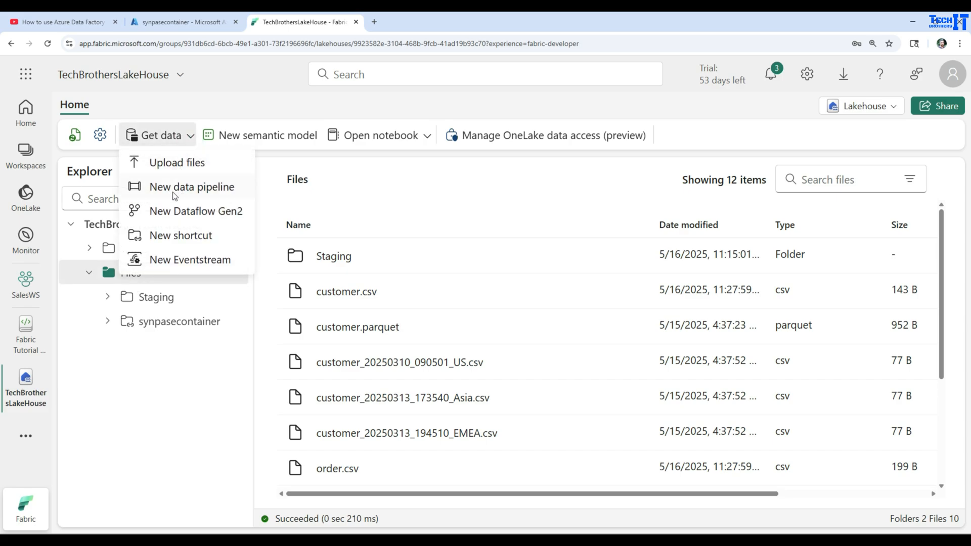
{"action": "left_click", "coordinate": [174, 193]}
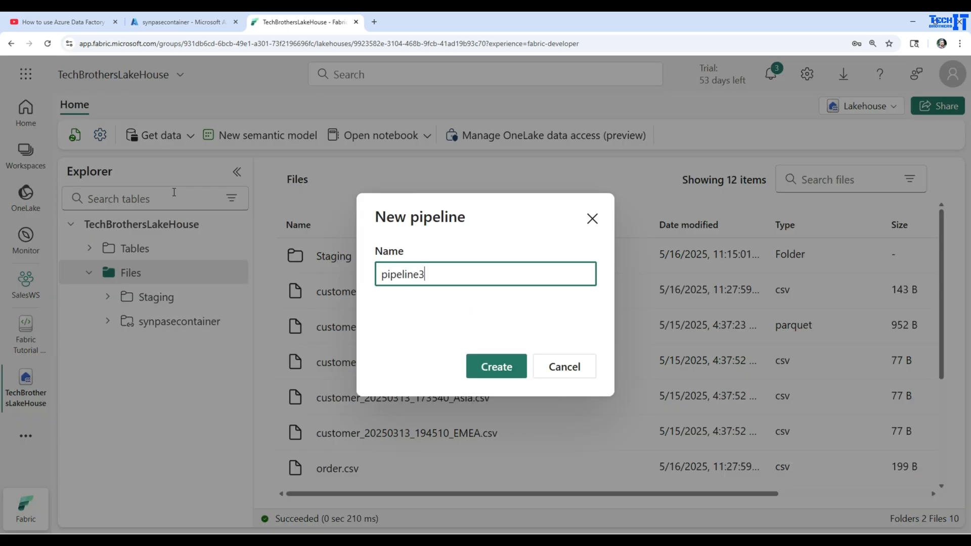
{"action": "double_click", "coordinate": [453, 277]}
{"action": "key", "text": "BackSpace"}
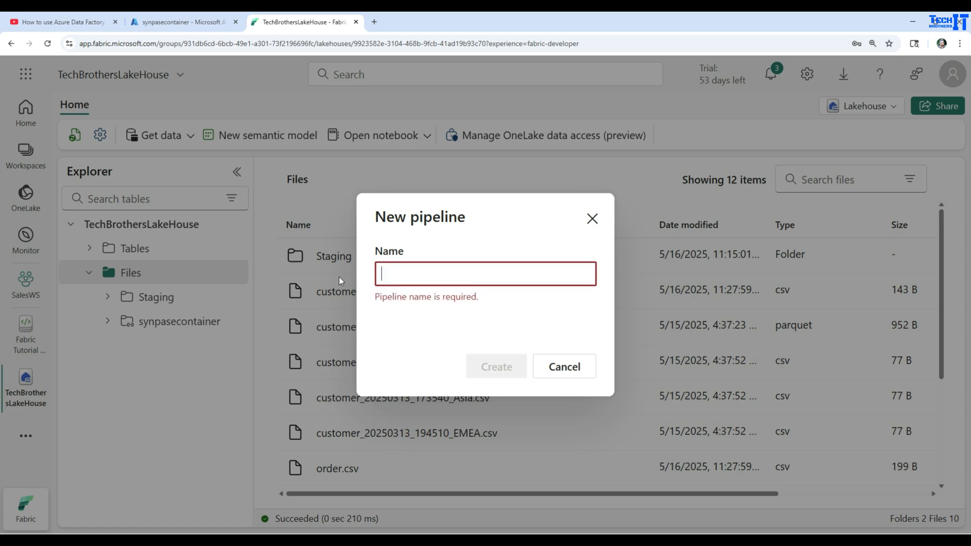
{"action": "type", "text": "pl_read"}
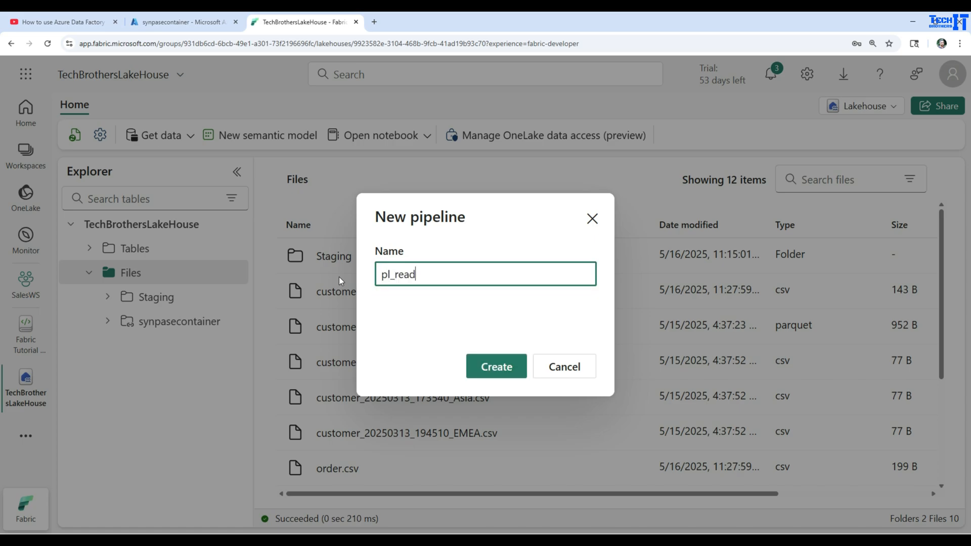
{"action": "type", "text": "_adls_t"}
{"action": "key", "text": "BackSpace"}
{"action": "type", "text": "to"}
{"action": "type", "text": "_stag"}
{"action": "key", "text": "BackSpace"}
{"action": "key", "text": "BackSpace"}
{"action": "key", "text": "BackSpace"}
{"action": "key", "text": "BackSpace"}
{"action": "type", "text": "files_sta"}
{"action": "key", "text": "BackSpace"}
{"action": "key", "text": "BackSpace"}
{"action": "type", "text": "tage"}
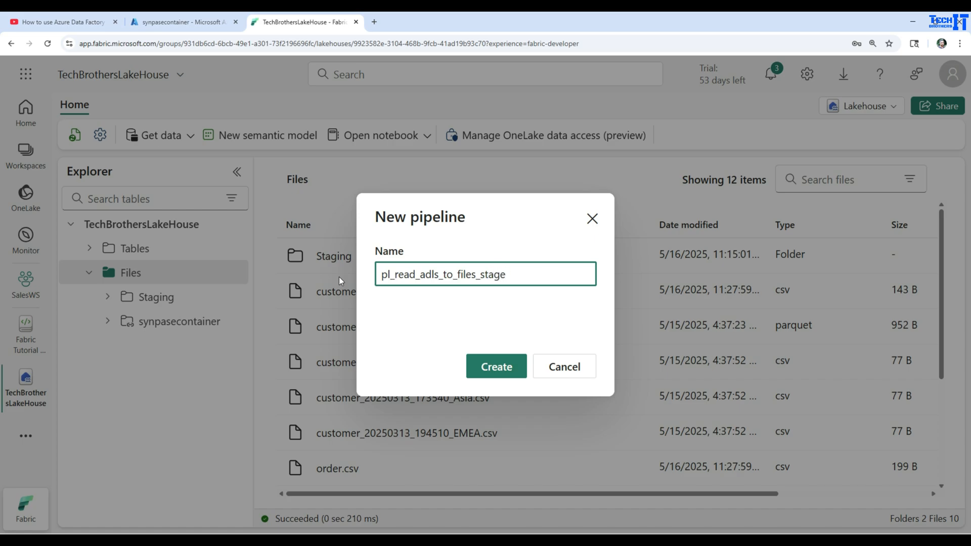
{"action": "key", "text": "ctrl+a"}
{"action": "left_click", "coordinate": [487, 366]}
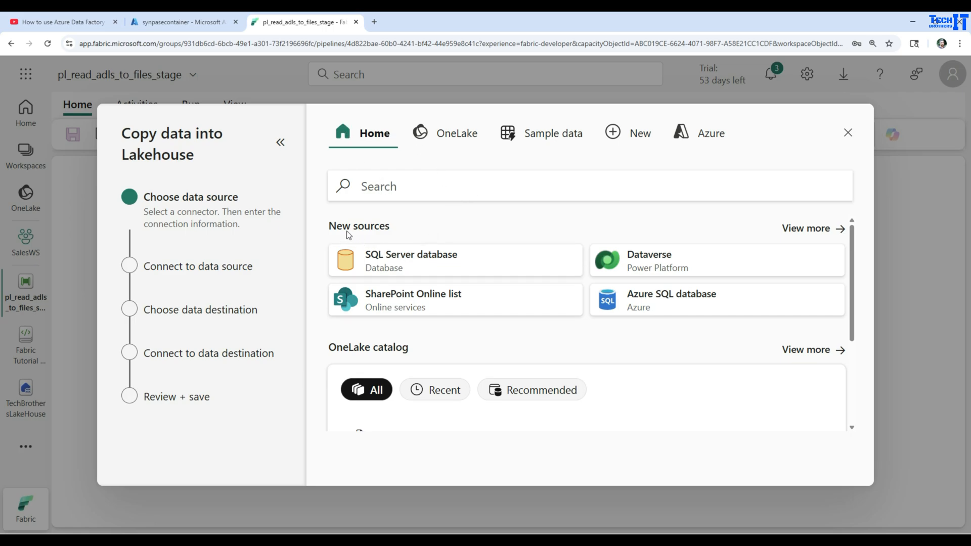
- Look through the OneLake, sample data and new connector sources offered for copying data into the lakehouse
{"action": "left_click", "coordinate": [797, 353]}
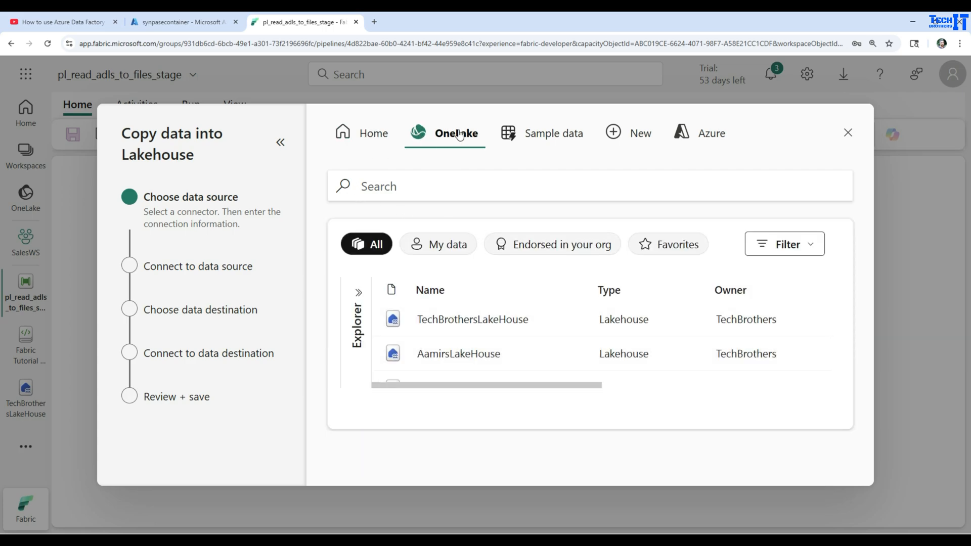
{"action": "left_click", "coordinate": [531, 139]}
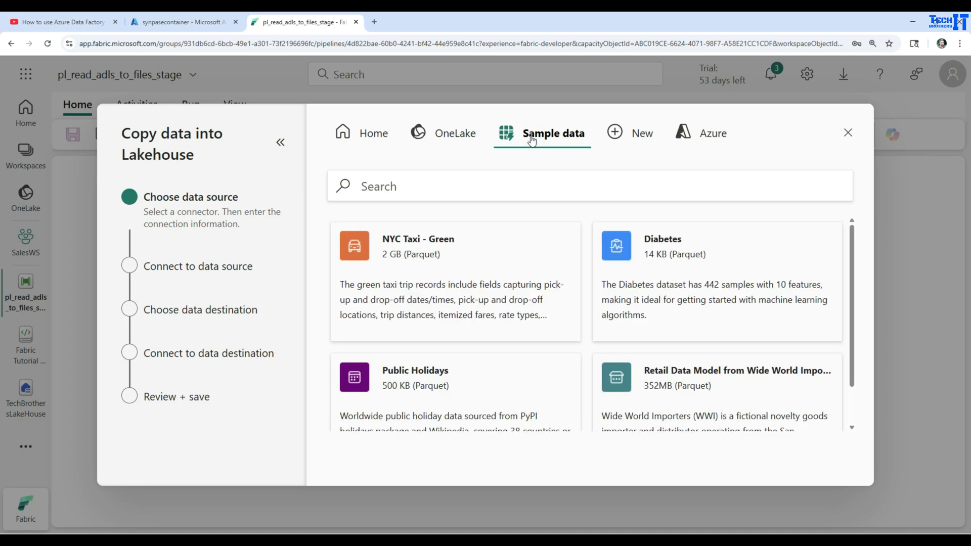
{"action": "left_click", "coordinate": [632, 143]}
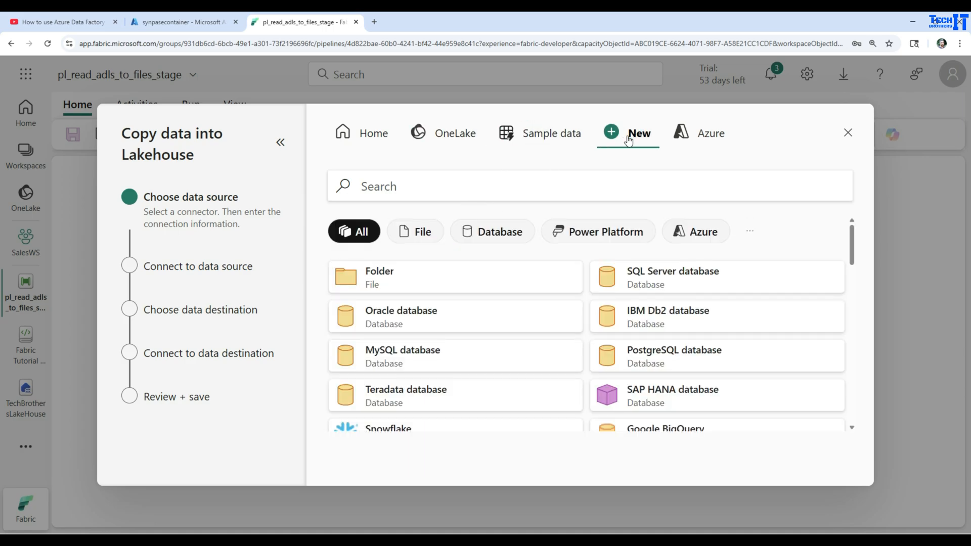
{"action": "scroll", "coordinate": [482, 298], "scroll_direction": "down", "scroll_amount": 4}
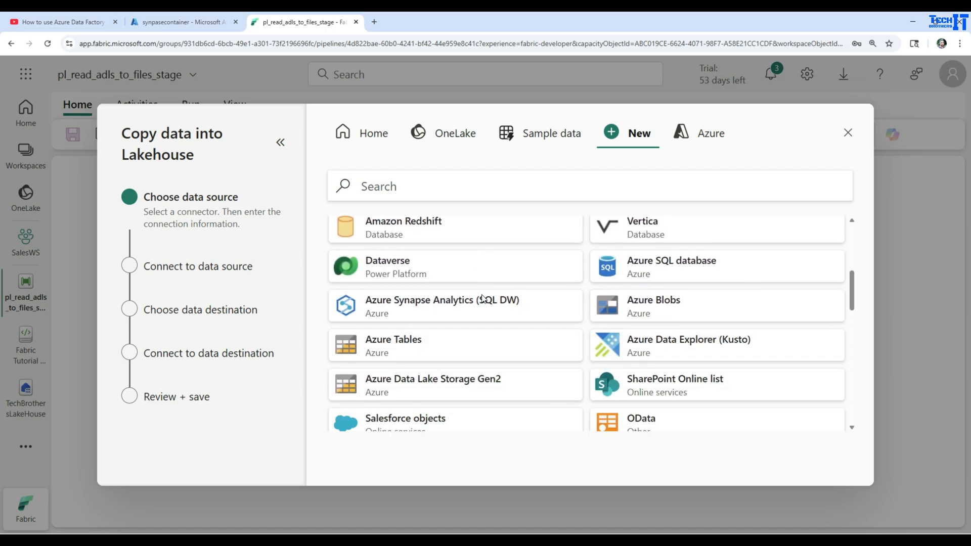
{"action": "scroll", "coordinate": [482, 299], "scroll_direction": "down", "scroll_amount": 10}
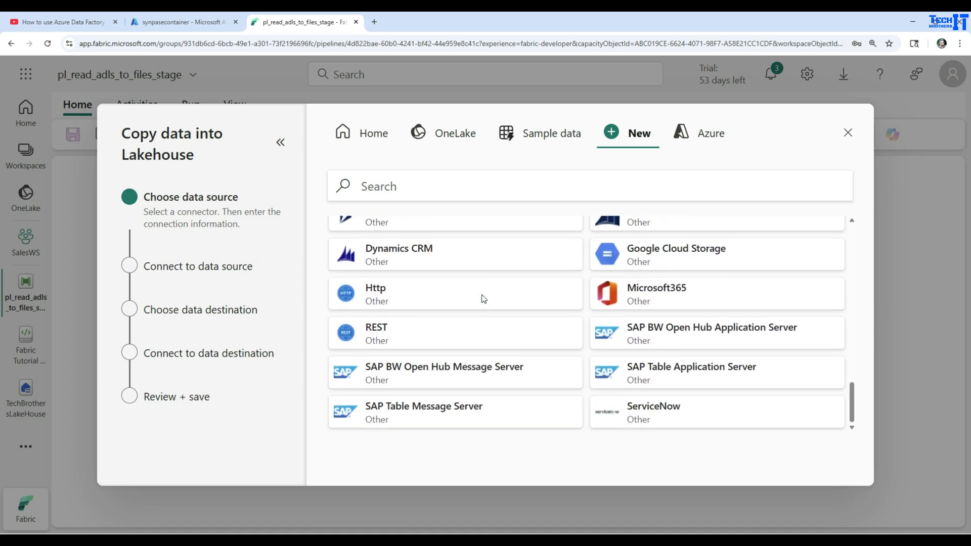
{"action": "scroll", "coordinate": [483, 298], "scroll_direction": "up", "scroll_amount": 3}
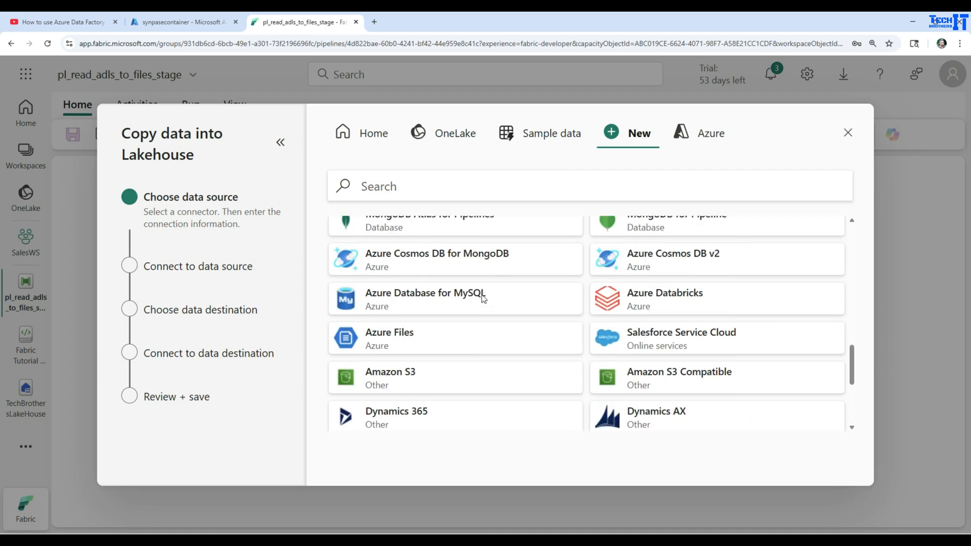
{"action": "scroll", "coordinate": [482, 298], "scroll_direction": "up", "scroll_amount": 3}
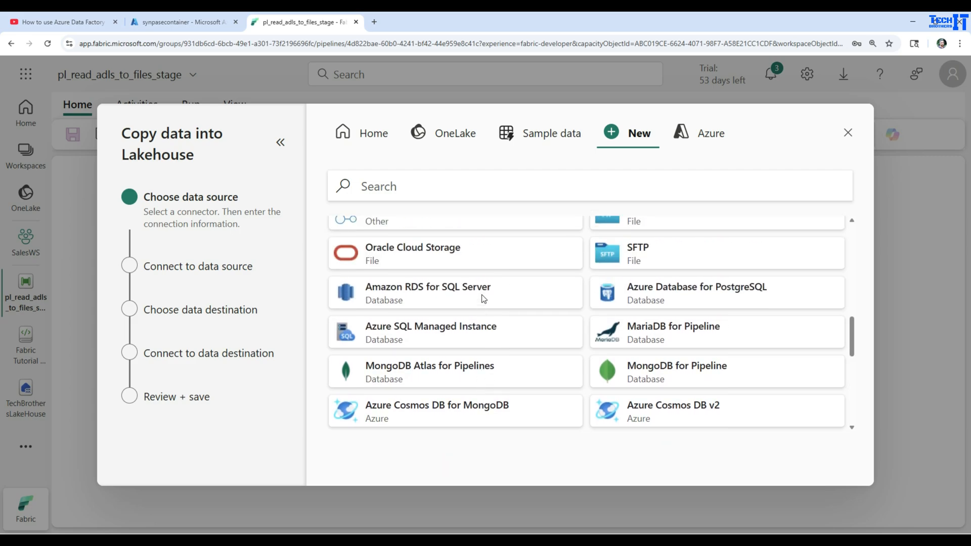
- Search the new connectors for "azure data lake" and choose Azure Data Lake Storage Gen2 as the data source
{"action": "left_click", "coordinate": [423, 187]}
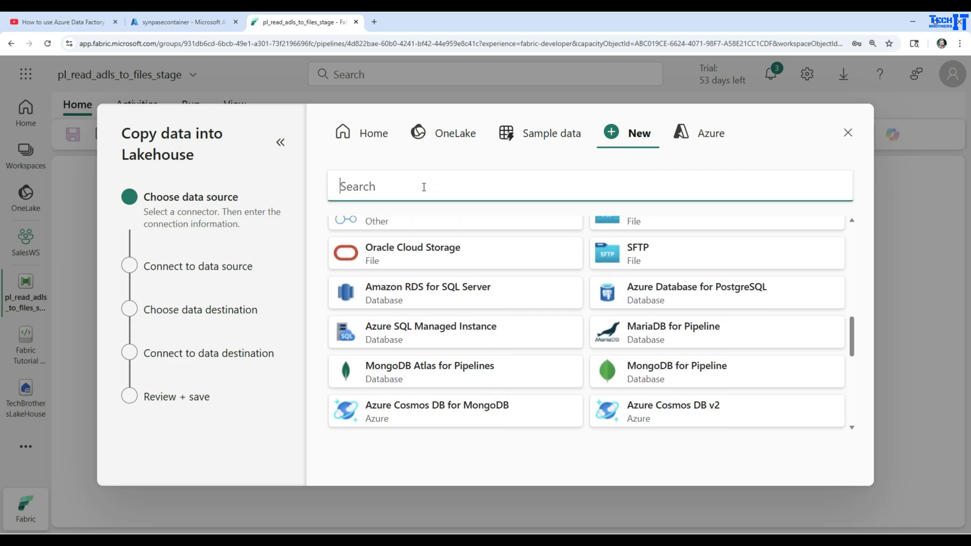
{"action": "type", "text": "azure data"}
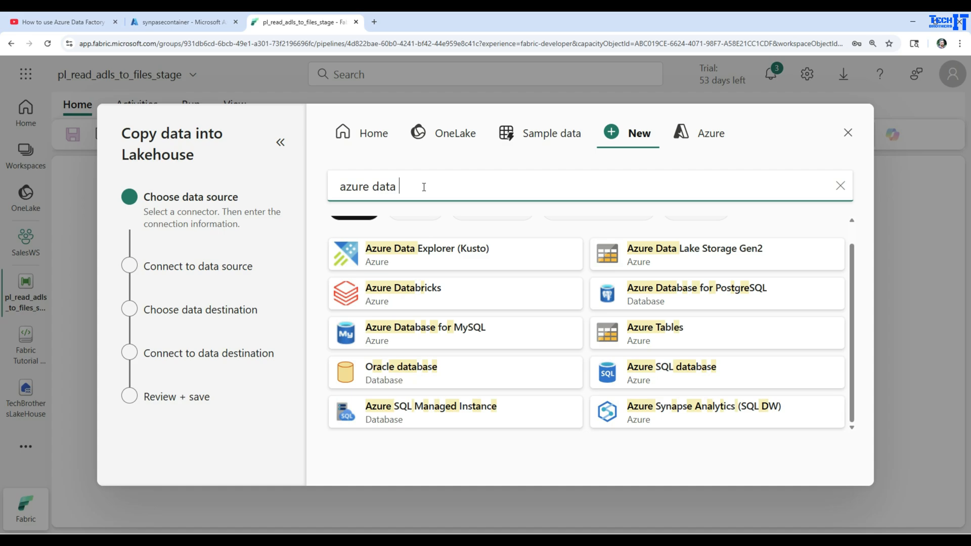
{"action": "type", "text": " lake"}
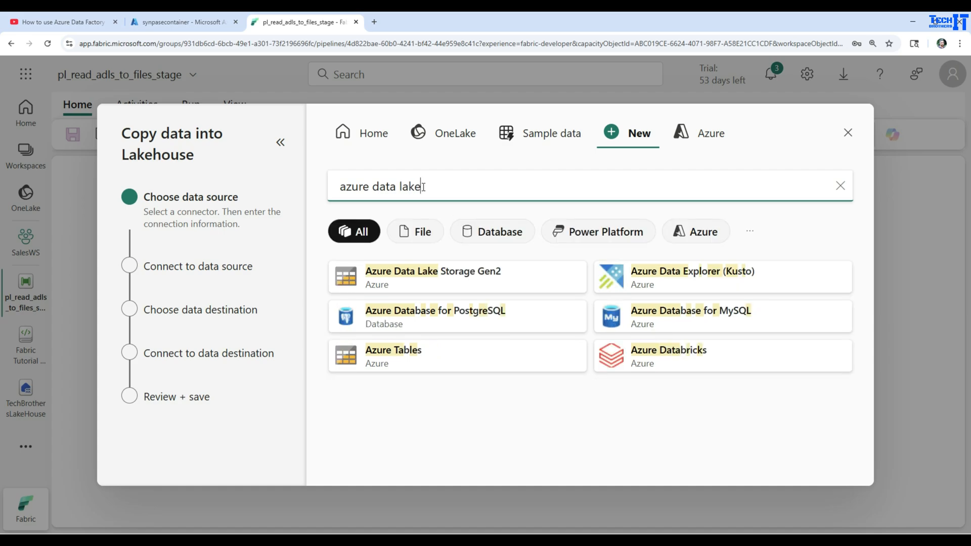
{"action": "left_click", "coordinate": [466, 279]}
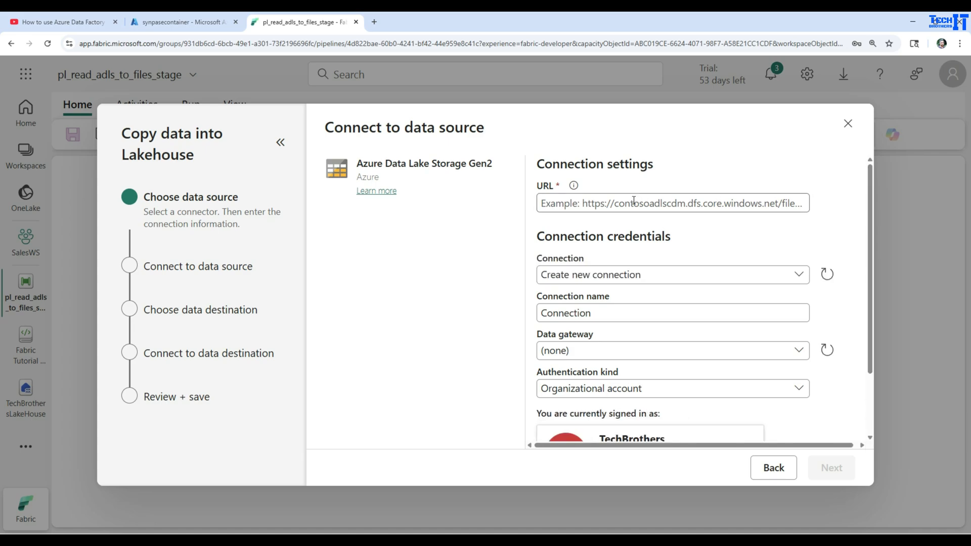
{"action": "left_click", "coordinate": [687, 204]}
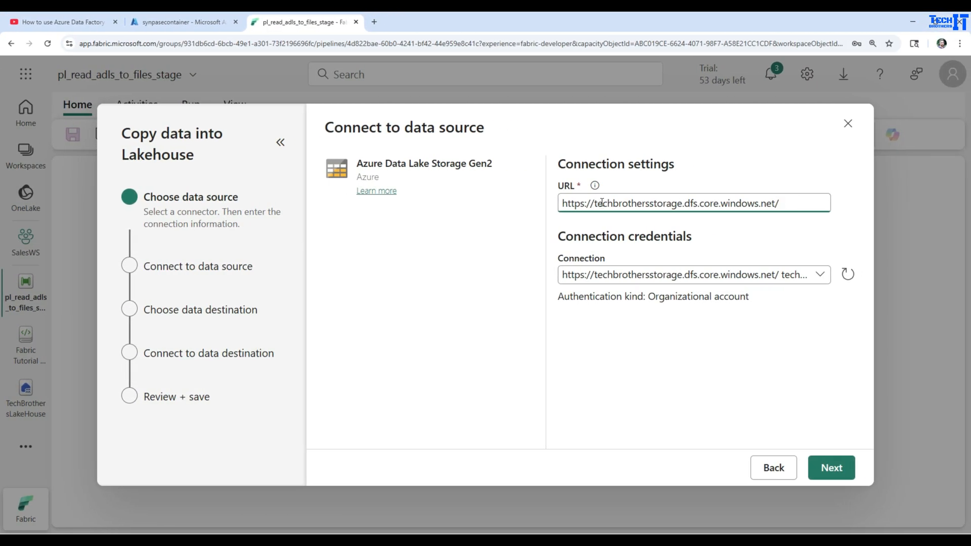
{"action": "left_click_drag", "start_coordinate": [682, 203], "coordinate": [598, 205]}
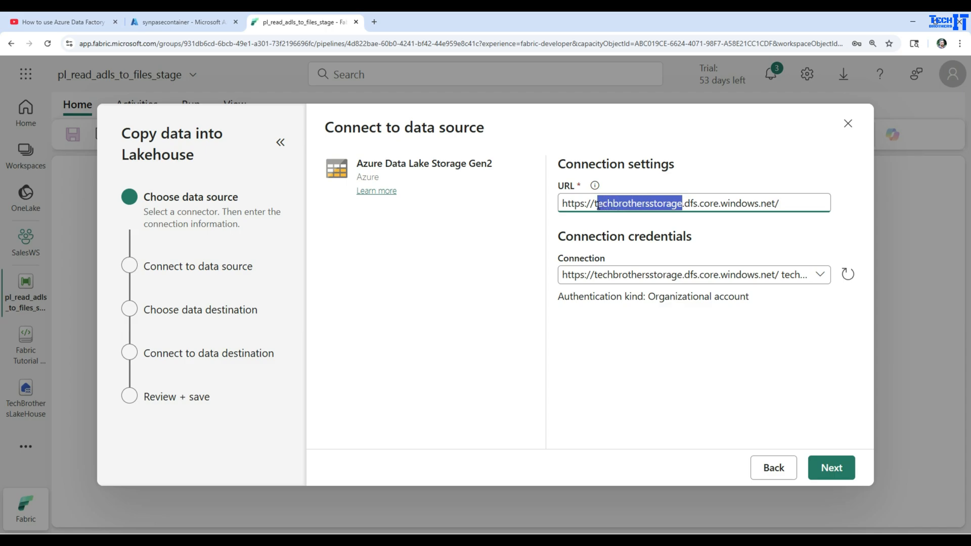
{"action": "left_click", "coordinate": [621, 205]}
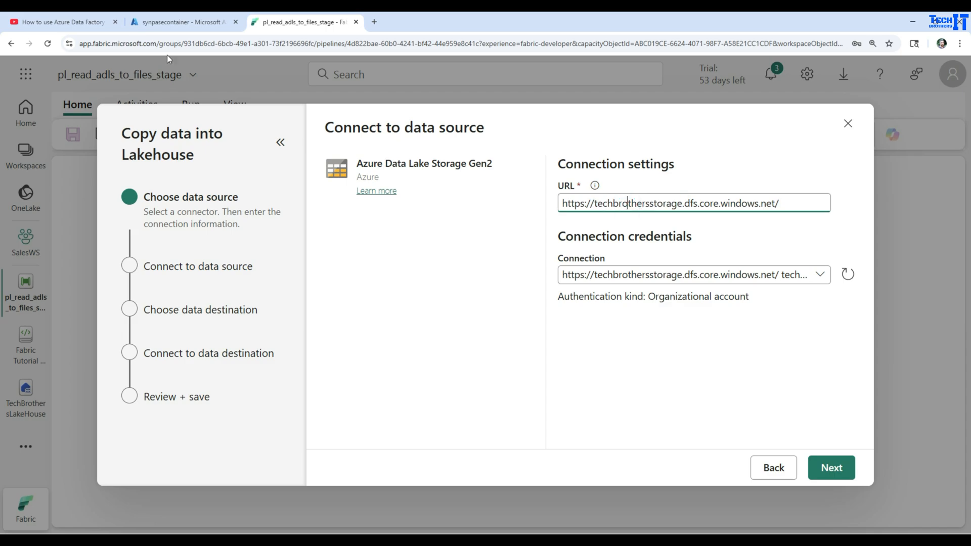
- Switch to the Azure portal, open the techbrotherssynapsestg storage account overview and copy the account name
{"action": "left_click", "coordinate": [206, 22]}
{"action": "left_click", "coordinate": [91, 92]}
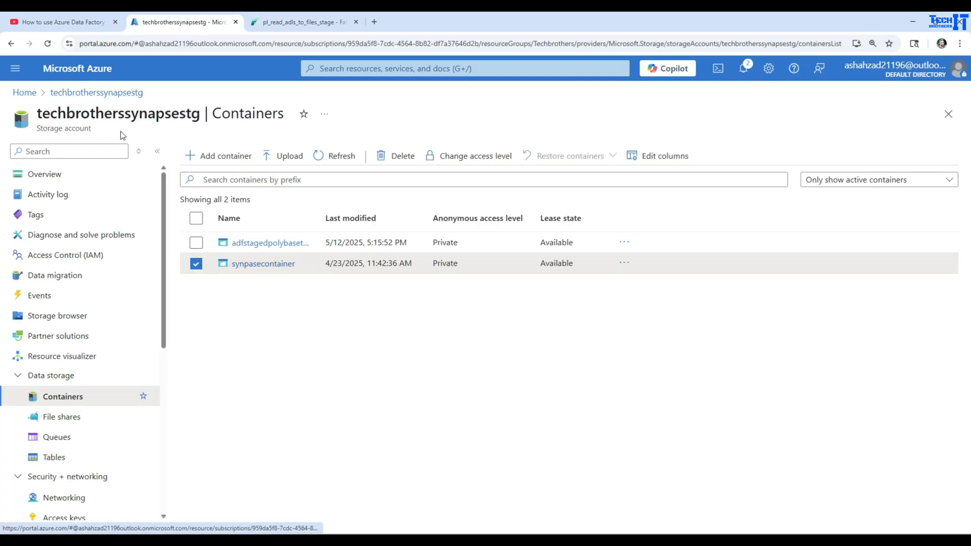
{"action": "left_click", "coordinate": [28, 95]}
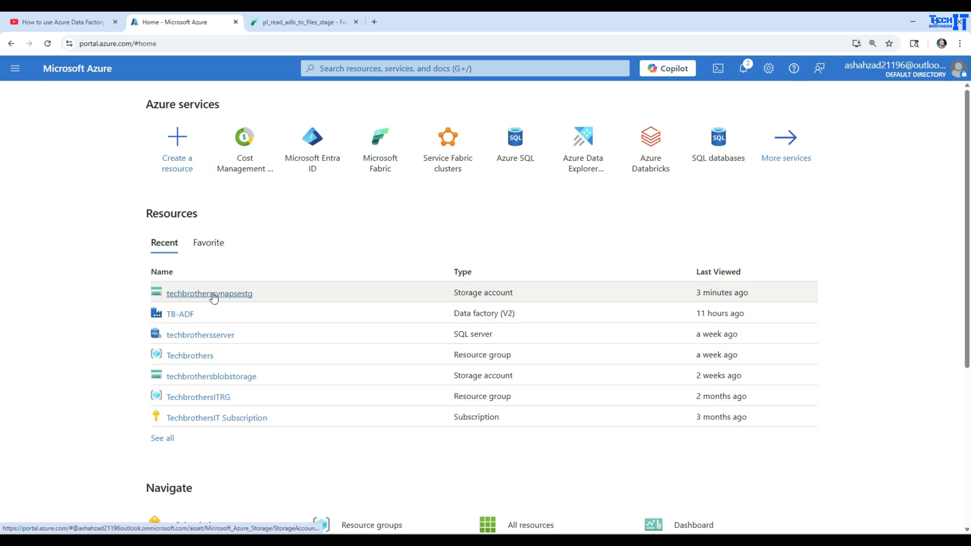
{"action": "left_click", "coordinate": [214, 295]}
{"action": "double_click", "coordinate": [123, 113]}
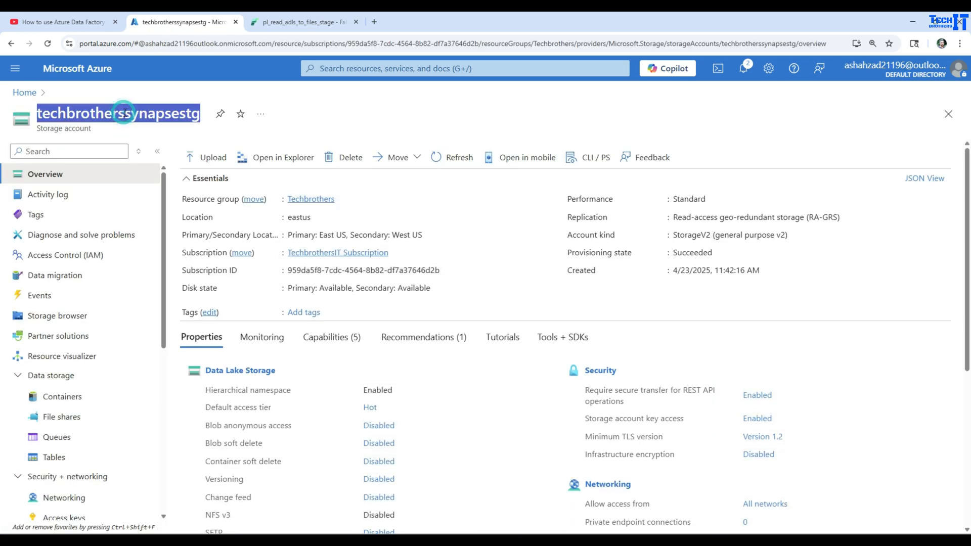
{"action": "right_click", "coordinate": [129, 115]}
{"action": "left_click", "coordinate": [138, 125]}
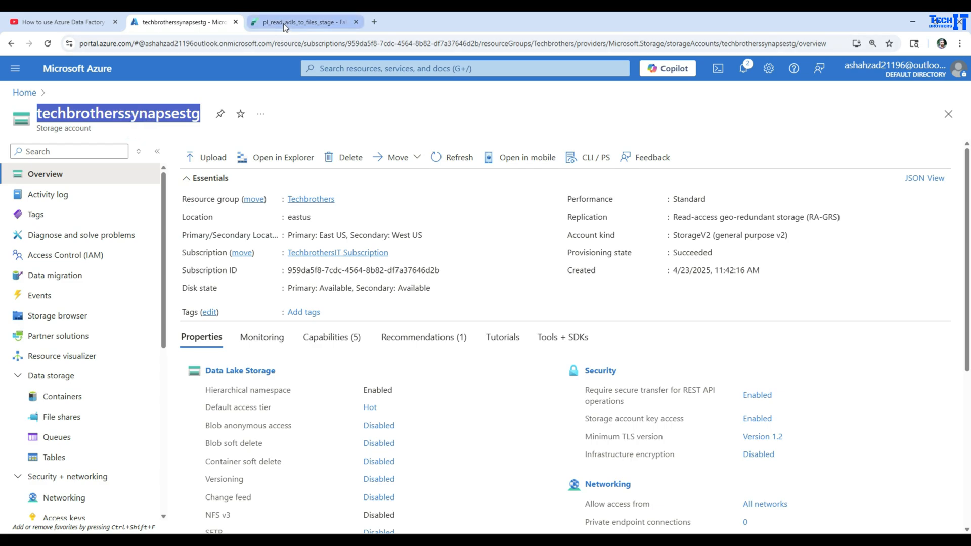
- Return to Fabric, replace the account name in the connection URL with techbrotherssynapsestg and refresh the available connections
{"action": "left_click", "coordinate": [284, 23]}
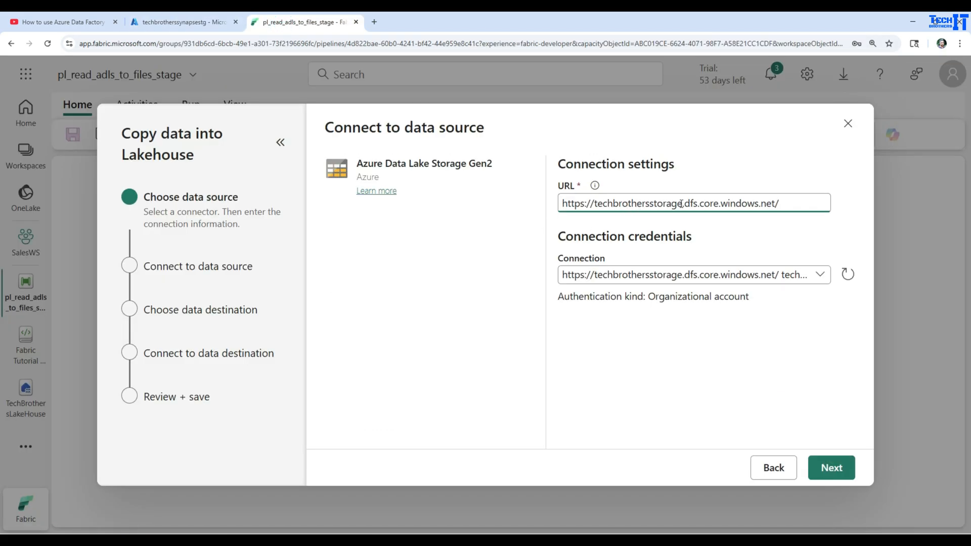
{"action": "left_click_drag", "start_coordinate": [683, 204], "coordinate": [595, 206]}
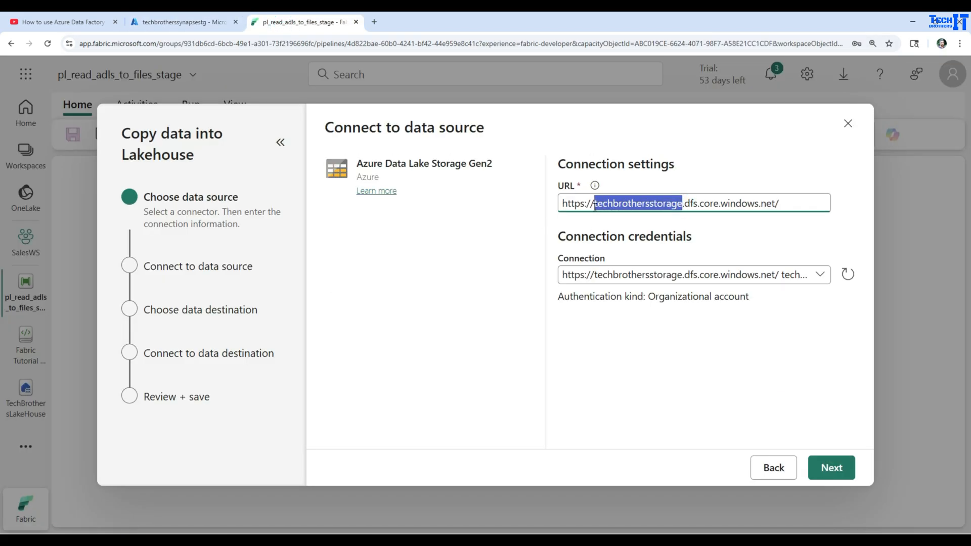
{"action": "key", "text": "ctrl+v"}
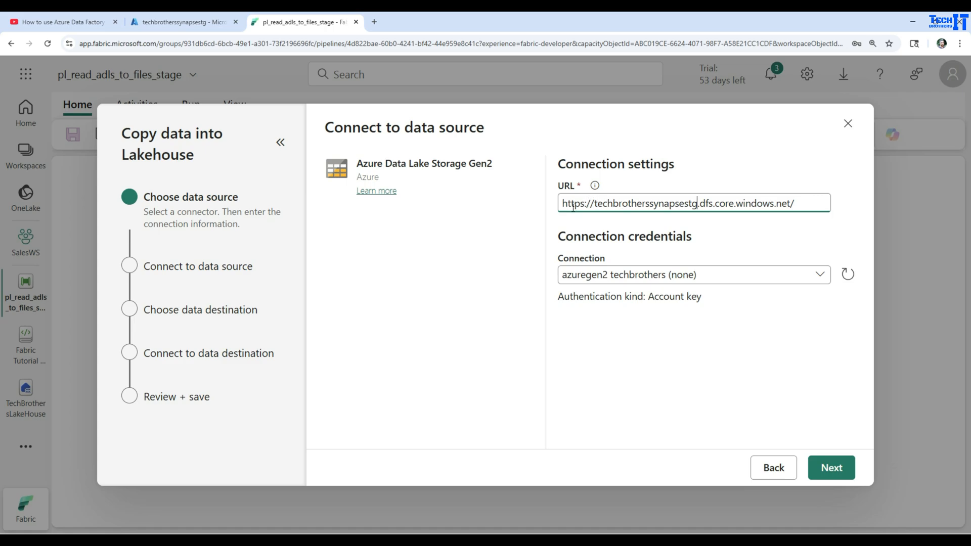
{"action": "left_click_drag", "start_coordinate": [595, 203], "coordinate": [689, 203]}
{"action": "left_click", "coordinate": [703, 203]}
{"action": "left_click", "coordinate": [775, 203]}
{"action": "left_click", "coordinate": [808, 202]}
{"action": "left_click", "coordinate": [845, 276]}
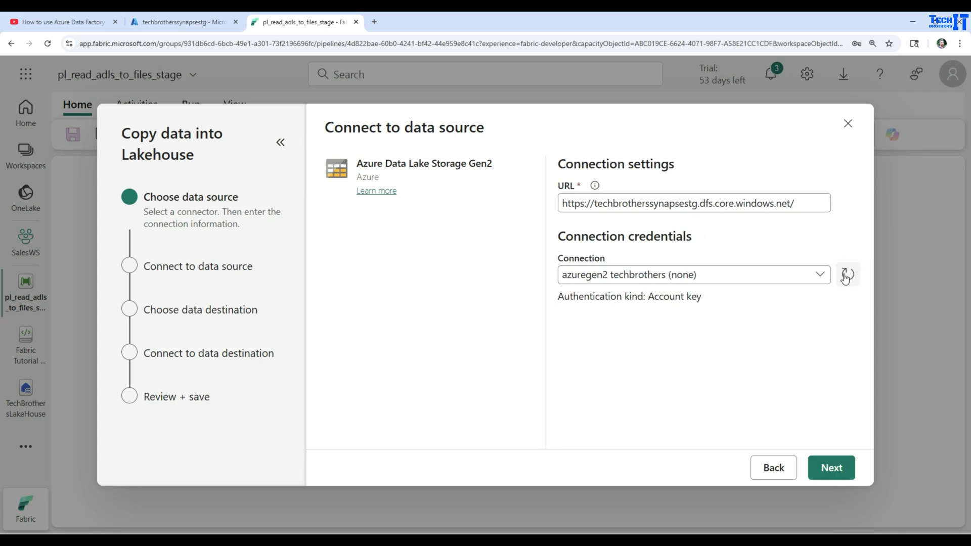
- Set up a new connection named fabirc_adls2 that uses Account key authentication
{"action": "left_click", "coordinate": [819, 275]}
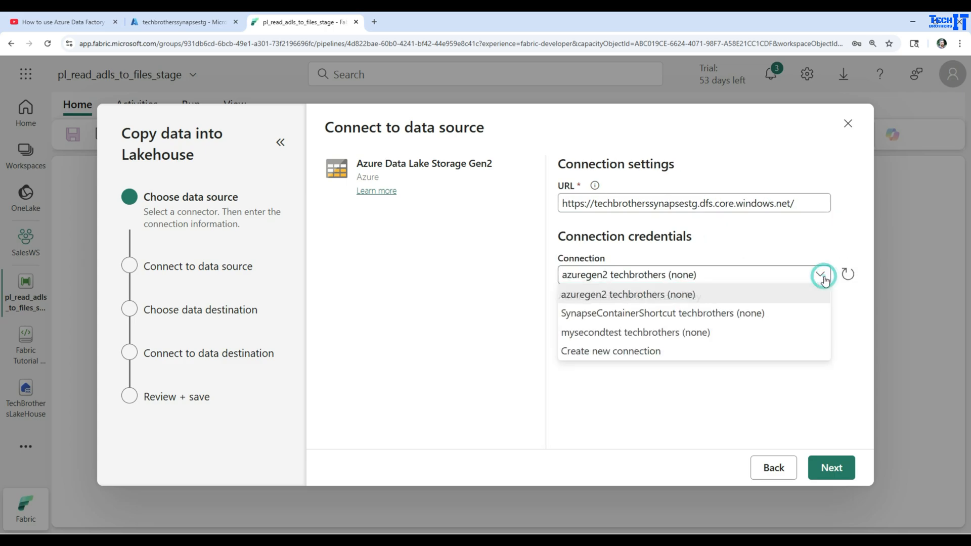
{"action": "left_click", "coordinate": [619, 352]}
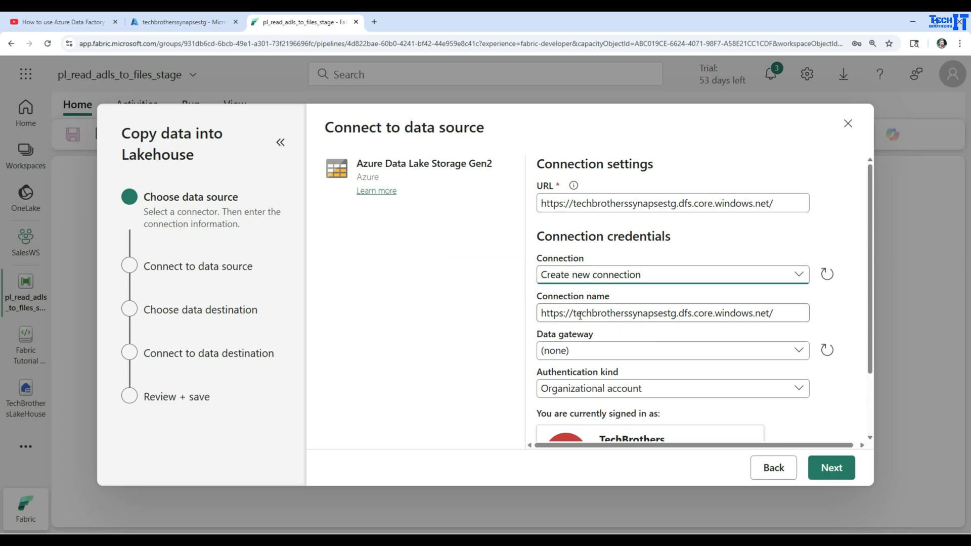
{"action": "left_click_drag", "start_coordinate": [778, 314], "coordinate": [526, 319]}
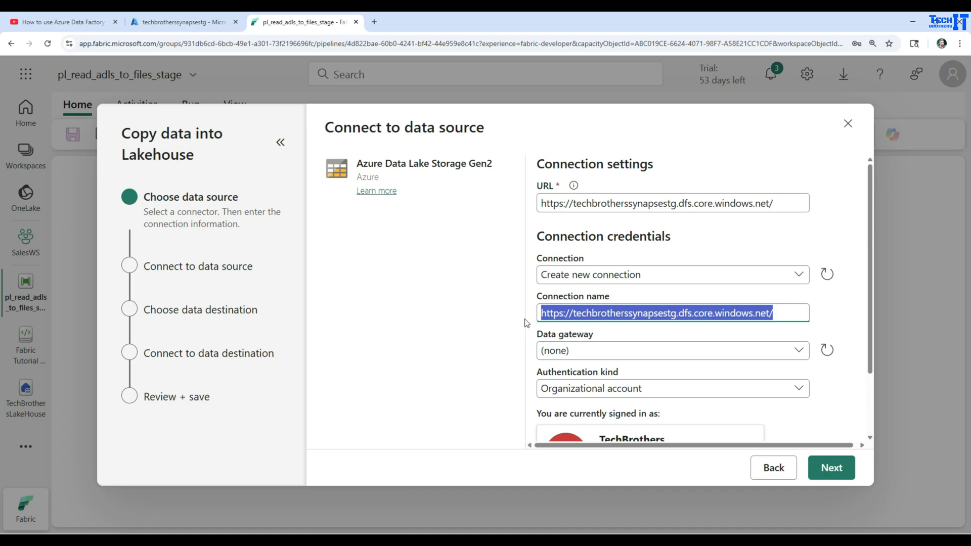
{"action": "type", "text": "fabirc_adls2"}
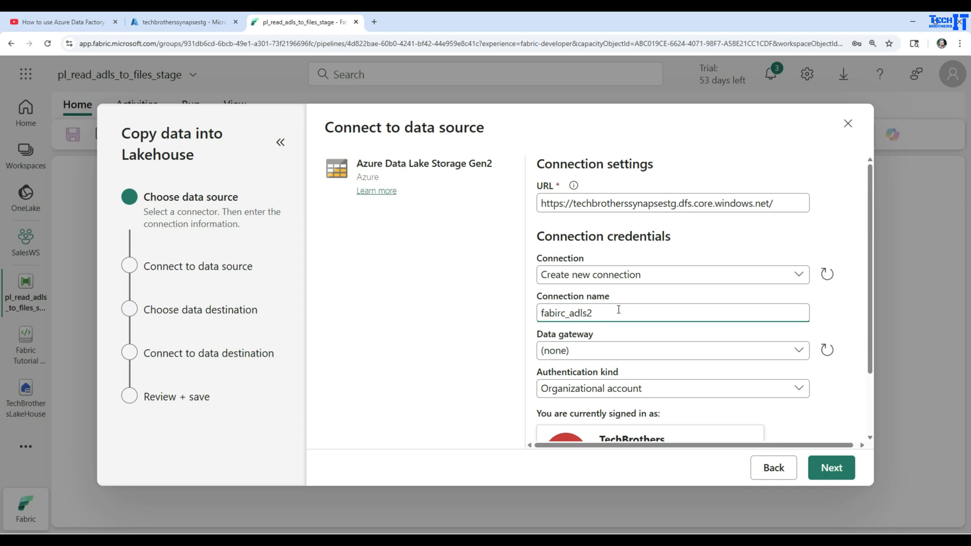
{"action": "scroll", "coordinate": [618, 310], "scroll_direction": "down", "scroll_amount": 2}
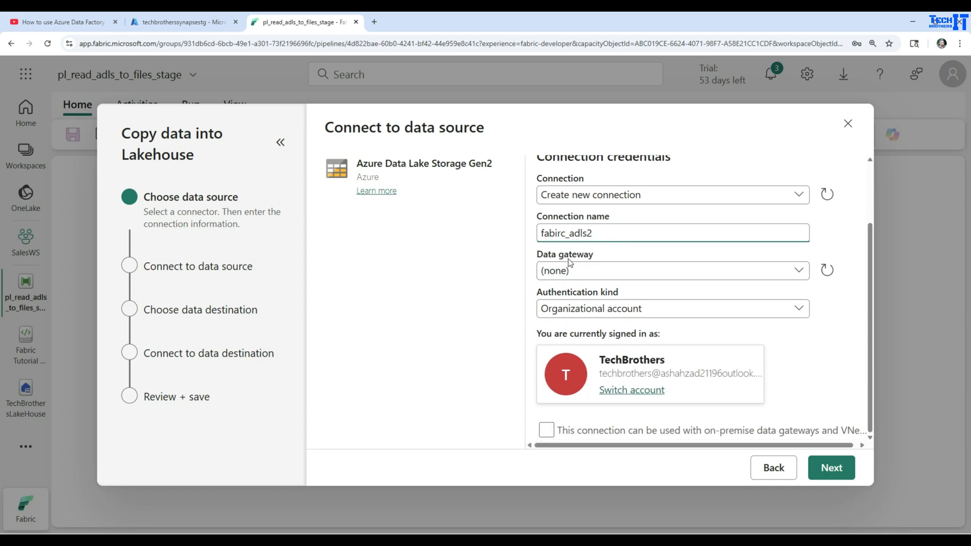
{"action": "left_click", "coordinate": [578, 314]}
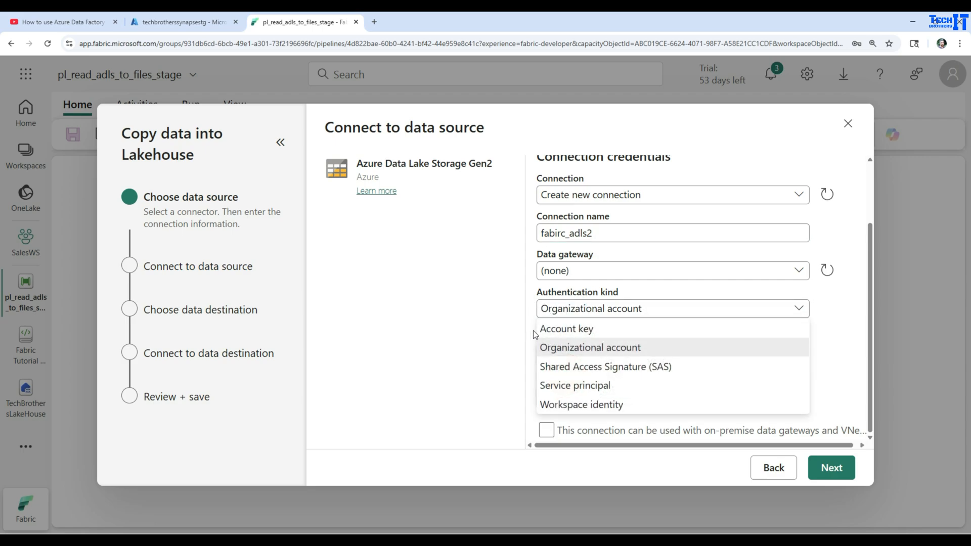
{"action": "left_click", "coordinate": [564, 329]}
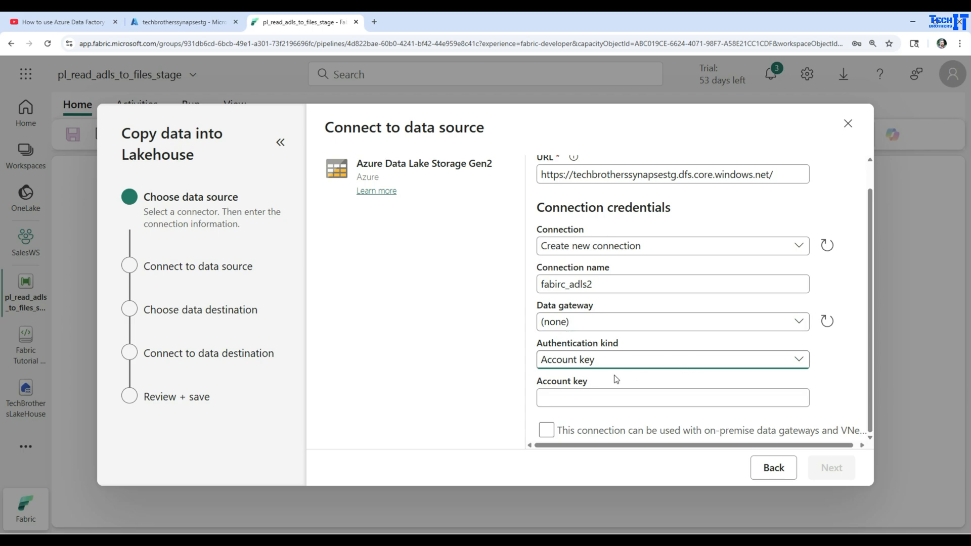
- Switch to the Azure portal, reveal key1 under the storage account's access keys and copy it
{"action": "left_click", "coordinate": [594, 392]}
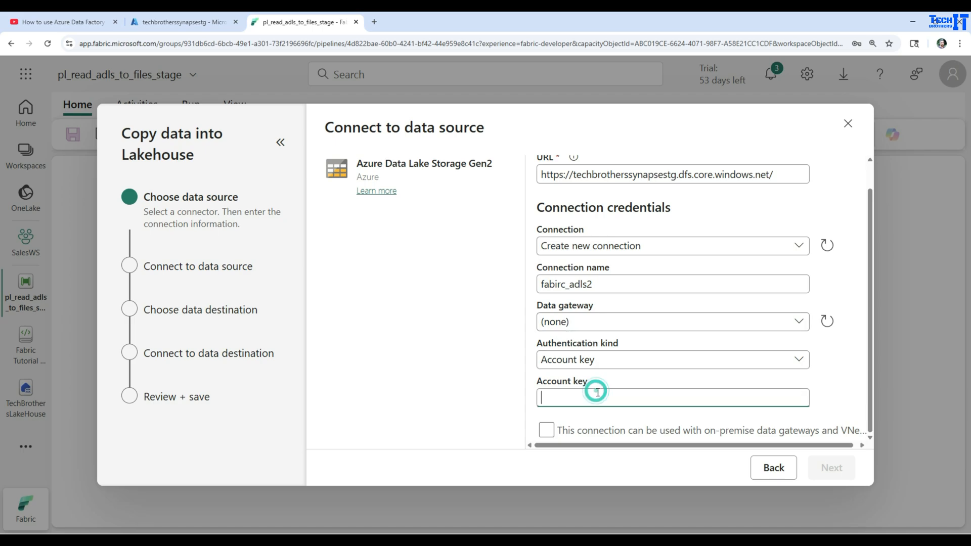
{"action": "left_click", "coordinate": [183, 27]}
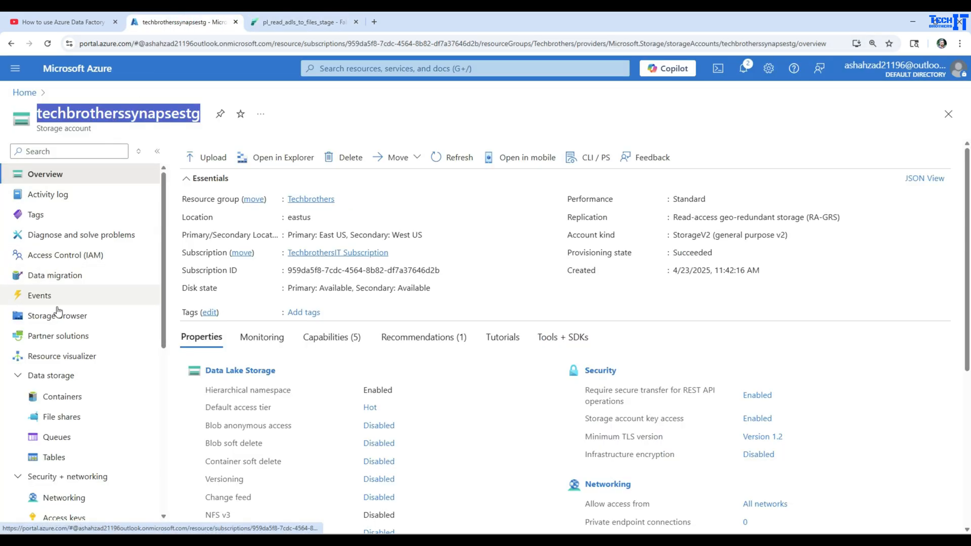
{"action": "left_click", "coordinate": [18, 375]}
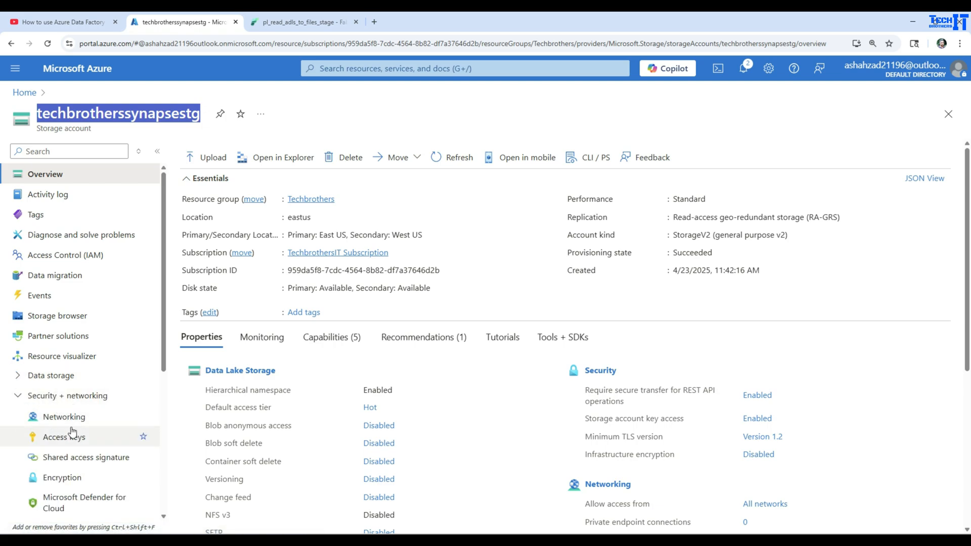
{"action": "left_click", "coordinate": [68, 436]}
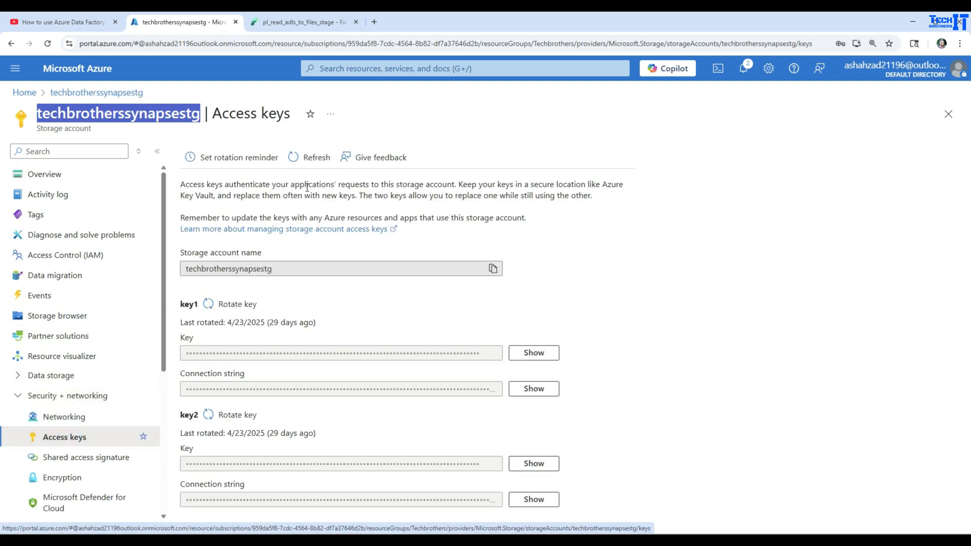
{"action": "left_click", "coordinate": [535, 353]}
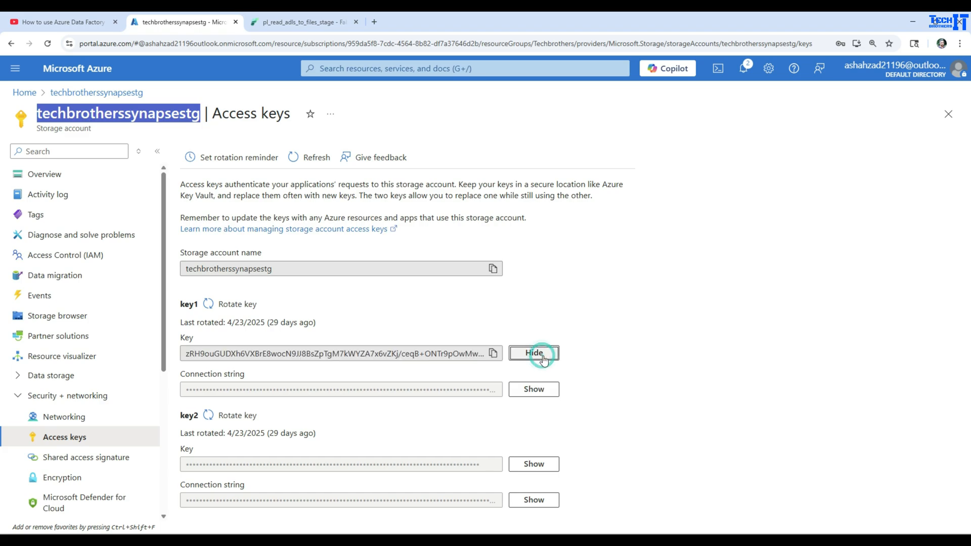
{"action": "left_click", "coordinate": [492, 354]}
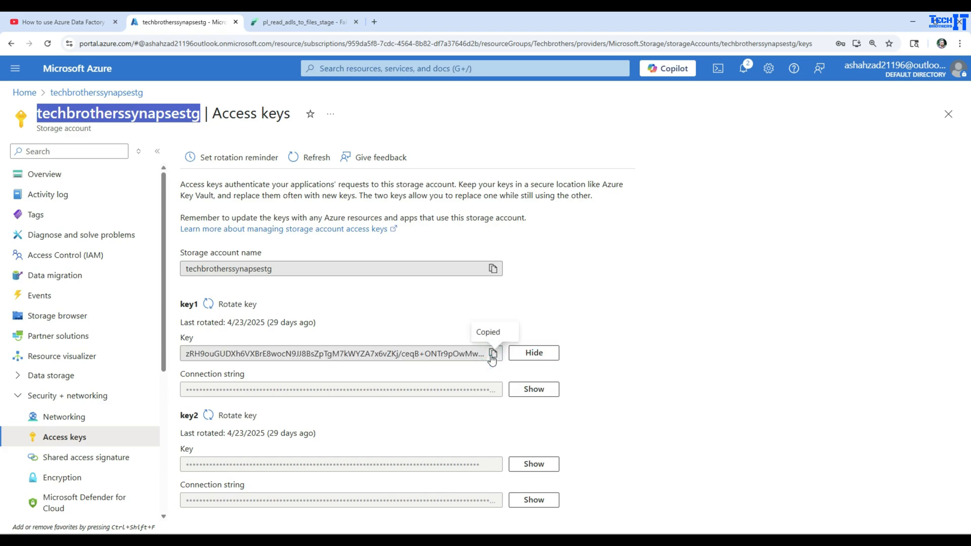
- Return to Fabric, paste the storage account key into the connection credentials and continue to source data selection
{"action": "left_click", "coordinate": [301, 21]}
{"action": "key", "text": "ctrl+v"}
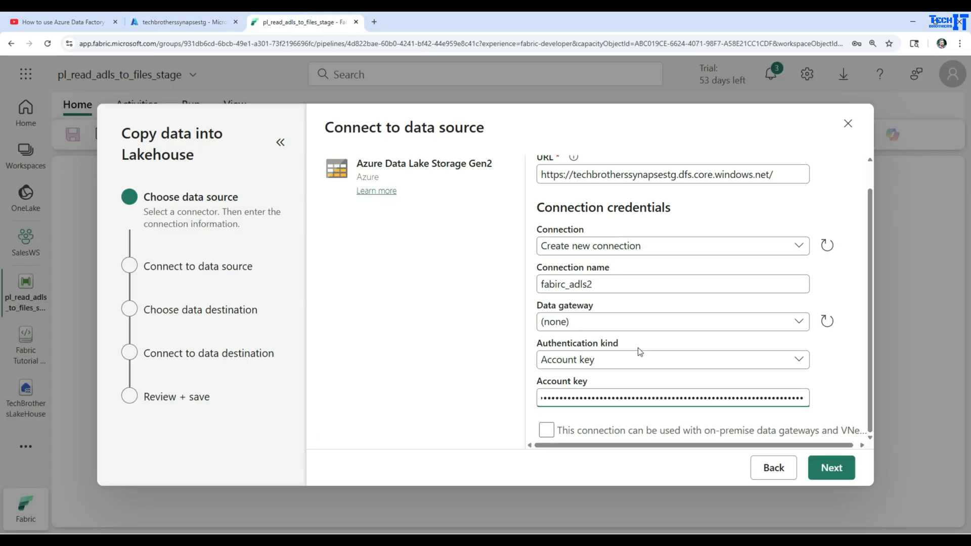
{"action": "left_click", "coordinate": [842, 467]}
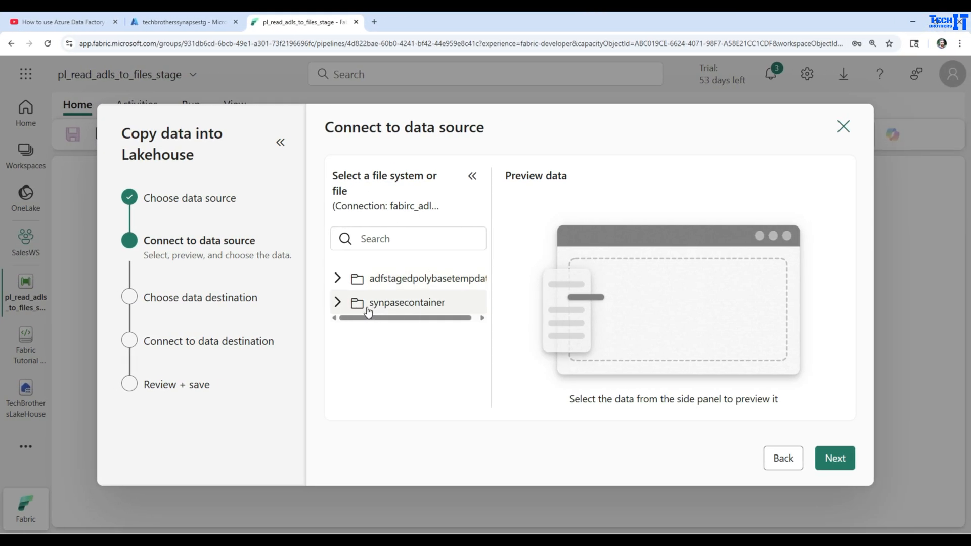
- Select customer.csv in the input folder of synpasecontainer to preview it as source data
{"action": "left_click", "coordinate": [338, 304]}
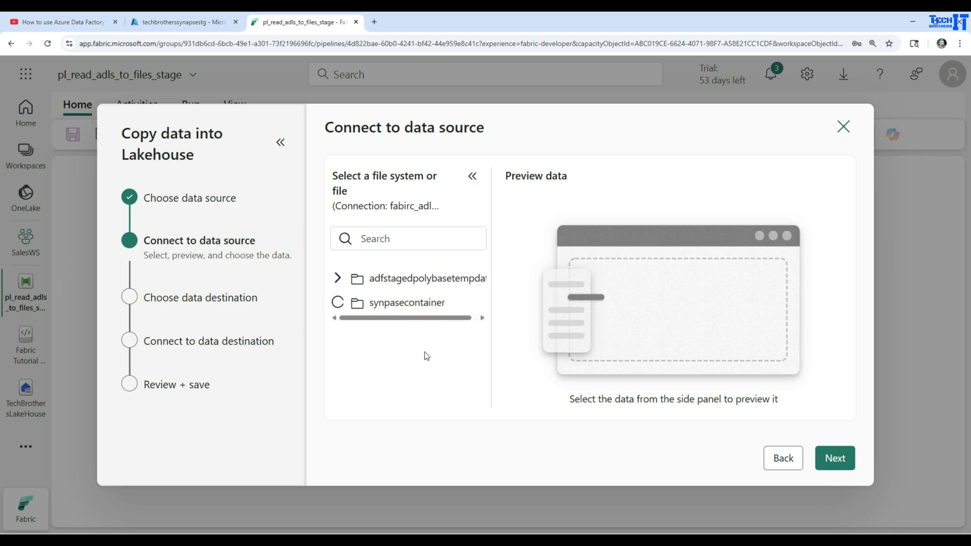
{"action": "scroll", "coordinate": [414, 352], "scroll_direction": "down", "scroll_amount": 2}
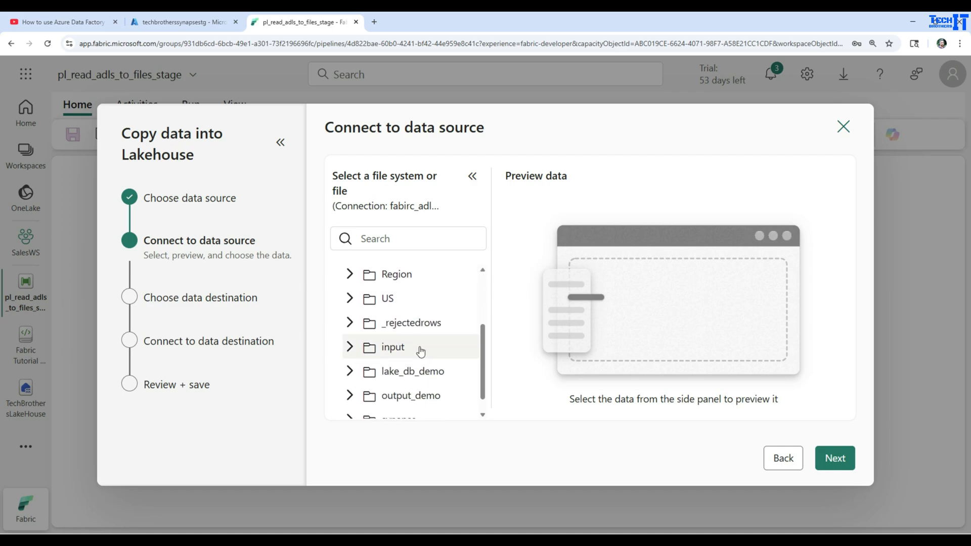
{"action": "left_click", "coordinate": [350, 347]}
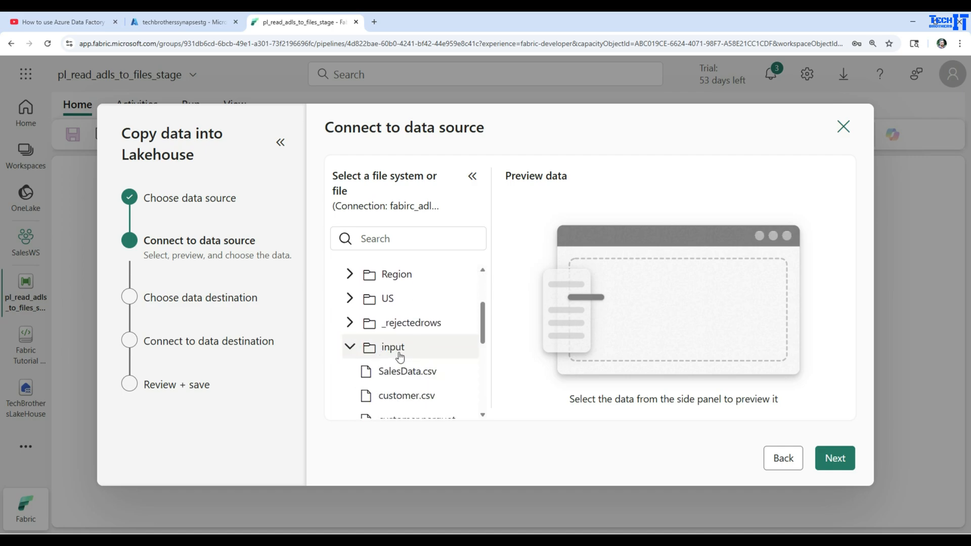
{"action": "scroll", "coordinate": [400, 357], "scroll_direction": "down", "scroll_amount": 2}
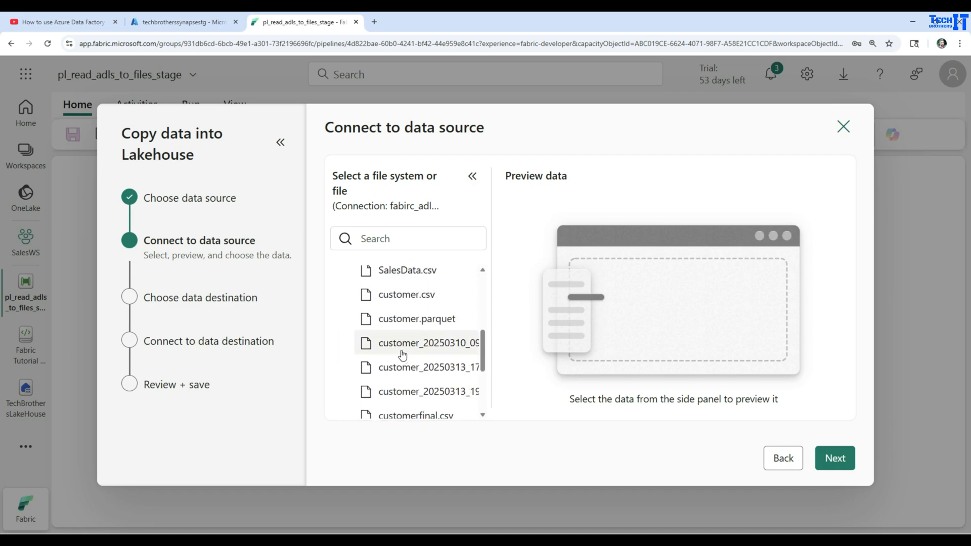
{"action": "left_click", "coordinate": [407, 302]}
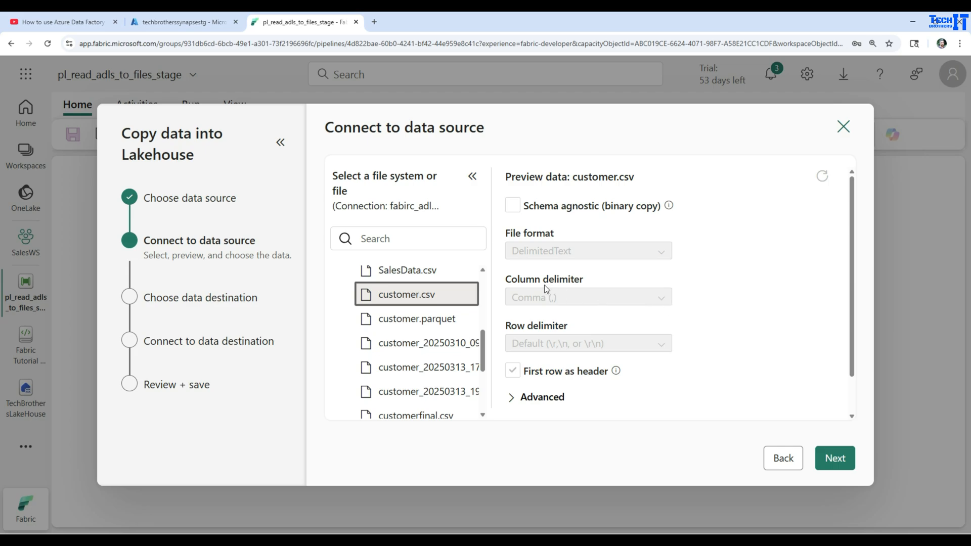
- Examine the customer.csv data preview and the file formats available for the source
{"action": "scroll", "coordinate": [671, 315], "scroll_direction": "down", "scroll_amount": 1}
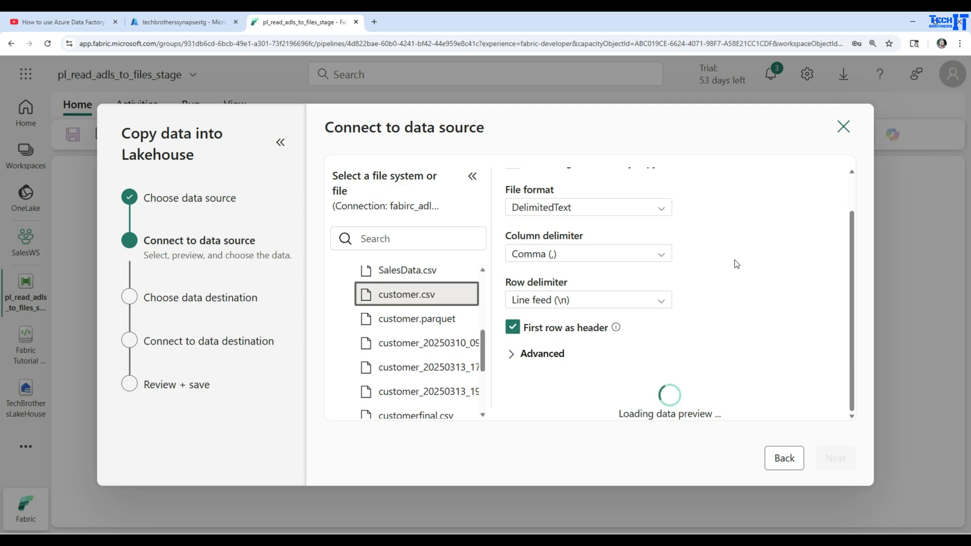
{"action": "scroll", "coordinate": [752, 354], "scroll_direction": "down", "scroll_amount": 1}
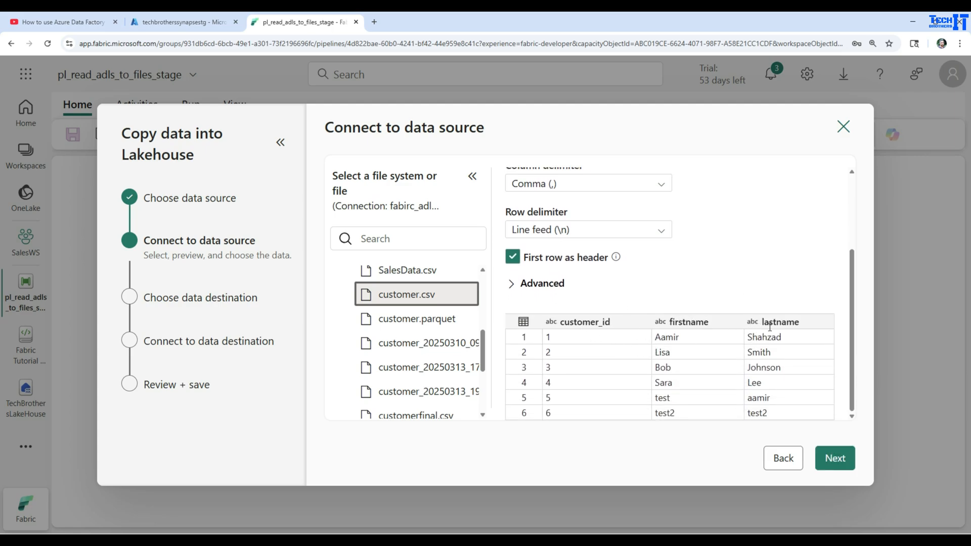
{"action": "scroll", "coordinate": [718, 255], "scroll_direction": "up", "scroll_amount": 2}
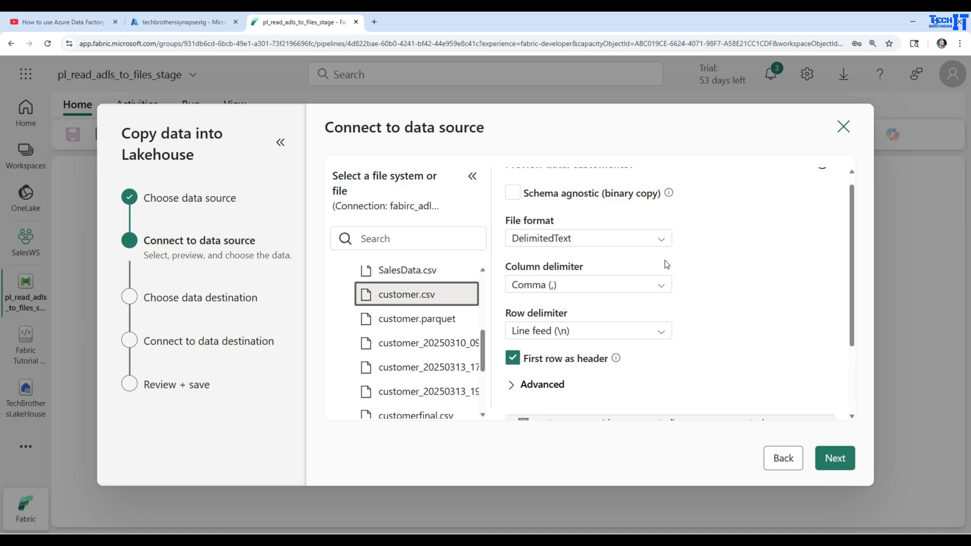
{"action": "left_click", "coordinate": [661, 242]}
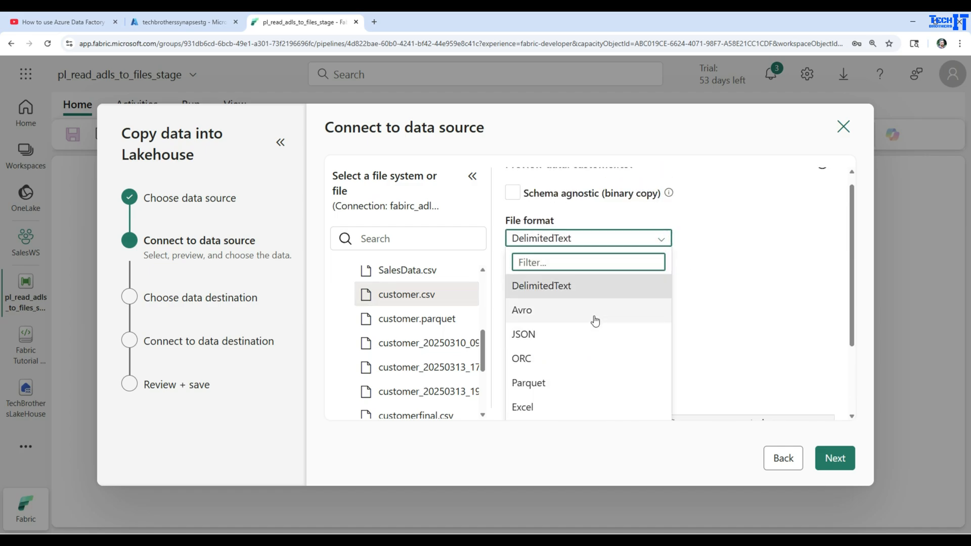
{"action": "scroll", "coordinate": [603, 358], "scroll_direction": "down", "scroll_amount": 2}
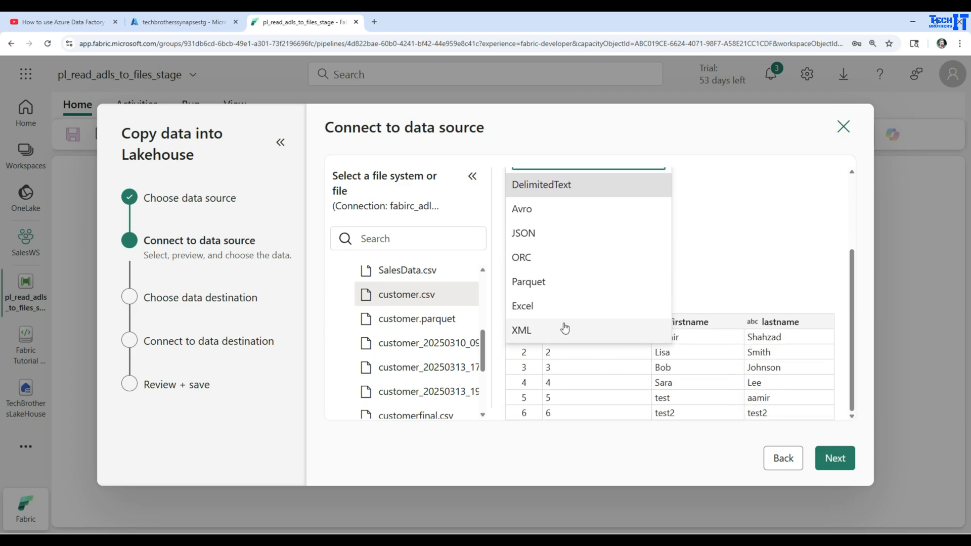
{"action": "left_click", "coordinate": [731, 238]}
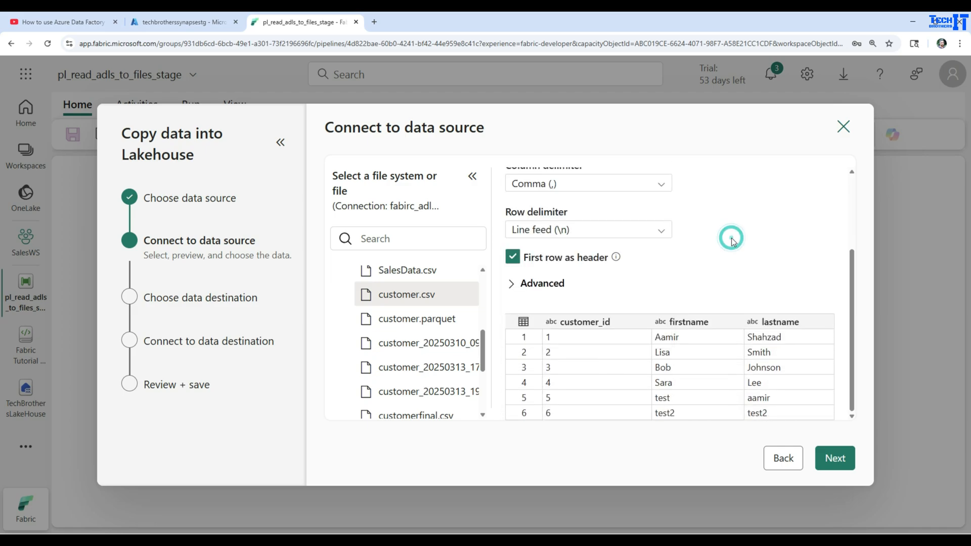
{"action": "scroll", "coordinate": [731, 239], "scroll_direction": "up", "scroll_amount": 2}
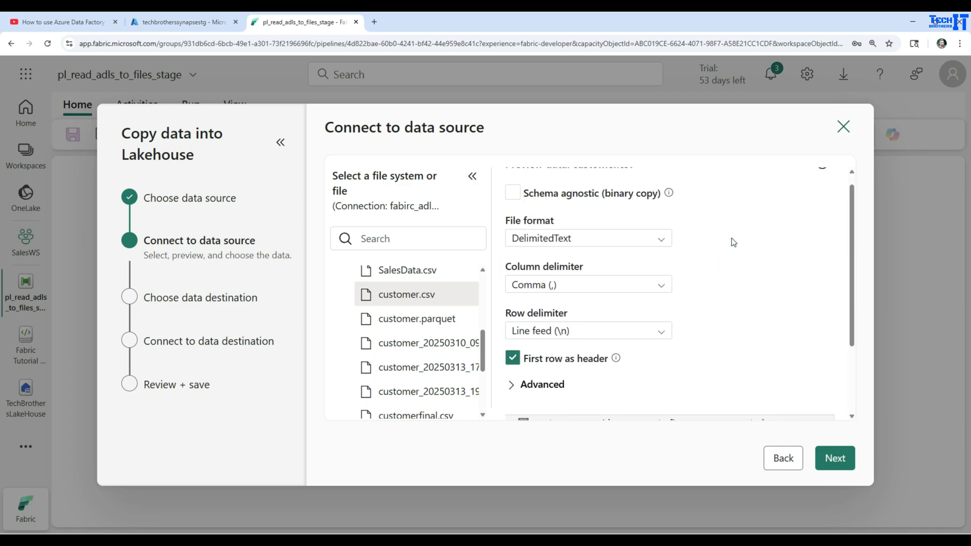
- Look through the column delimiter and row delimiter options for the customer.csv source
{"action": "left_click", "coordinate": [660, 286]}
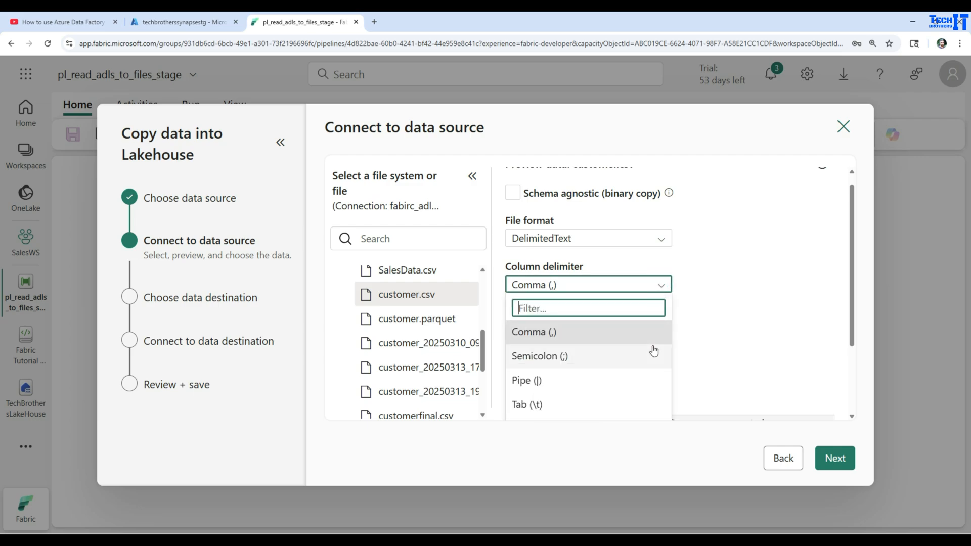
{"action": "scroll", "coordinate": [653, 349], "scroll_direction": "down", "scroll_amount": 1}
{"action": "left_click", "coordinate": [735, 312]}
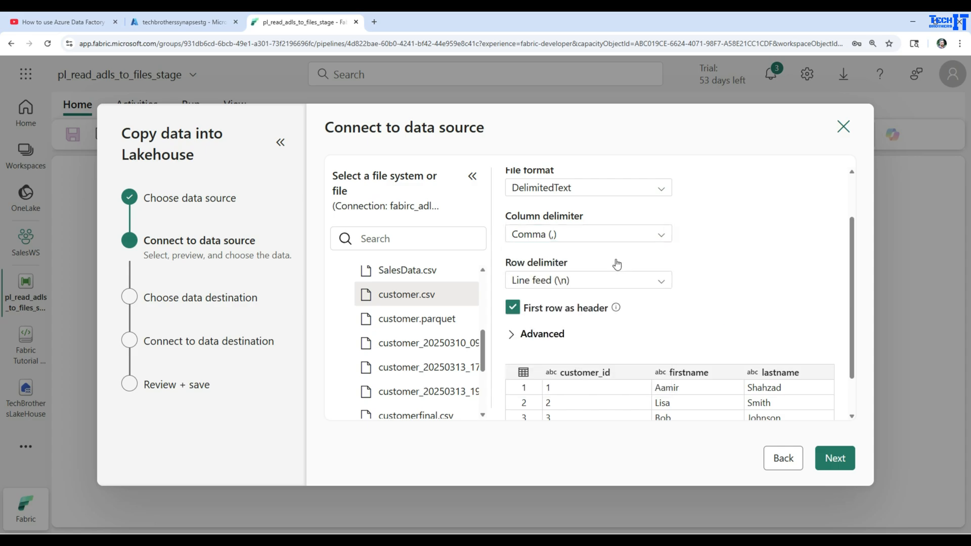
{"action": "left_click", "coordinate": [660, 283]}
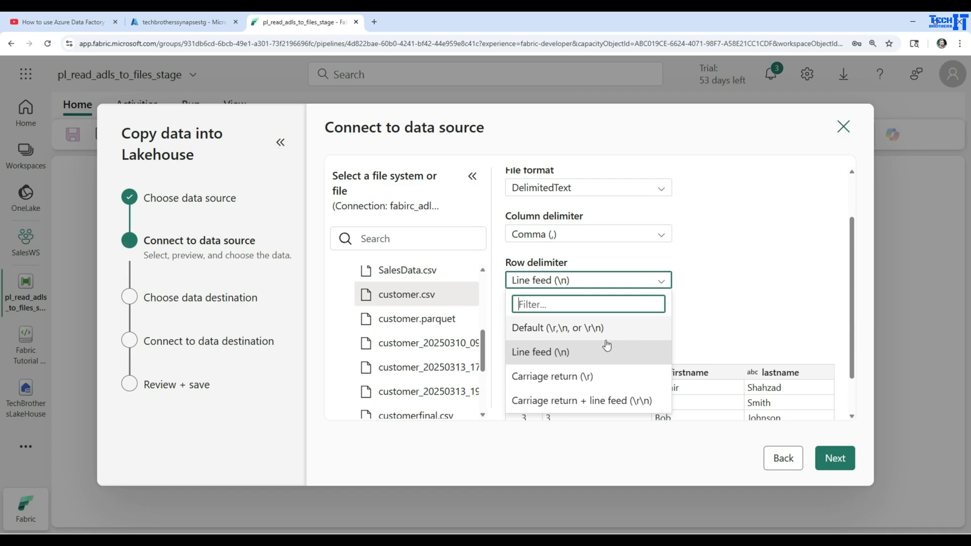
{"action": "left_click", "coordinate": [761, 305]}
{"action": "scroll", "coordinate": [719, 297], "scroll_direction": "down", "scroll_amount": 1}
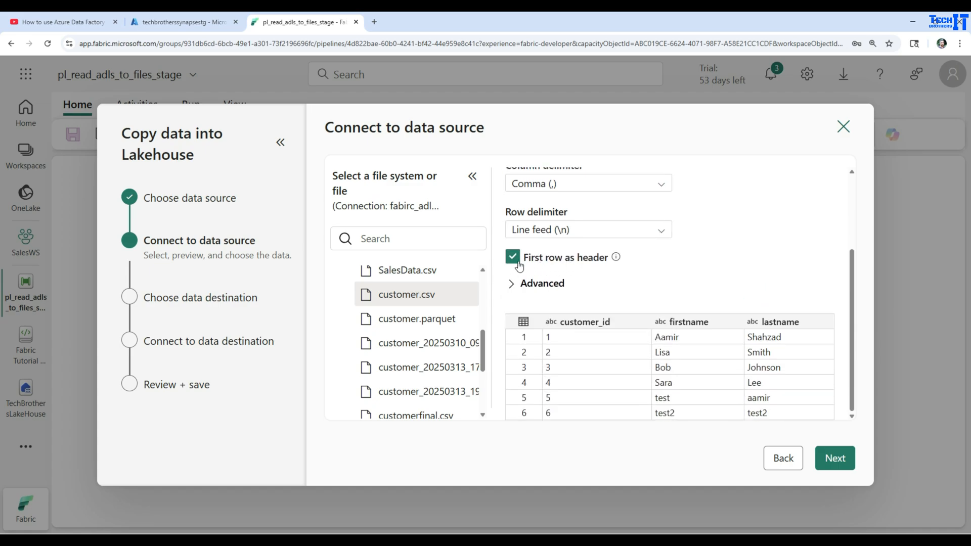
- Expand the advanced source settings and check the last-modified filter and the available compression types
{"action": "left_click", "coordinate": [513, 282]}
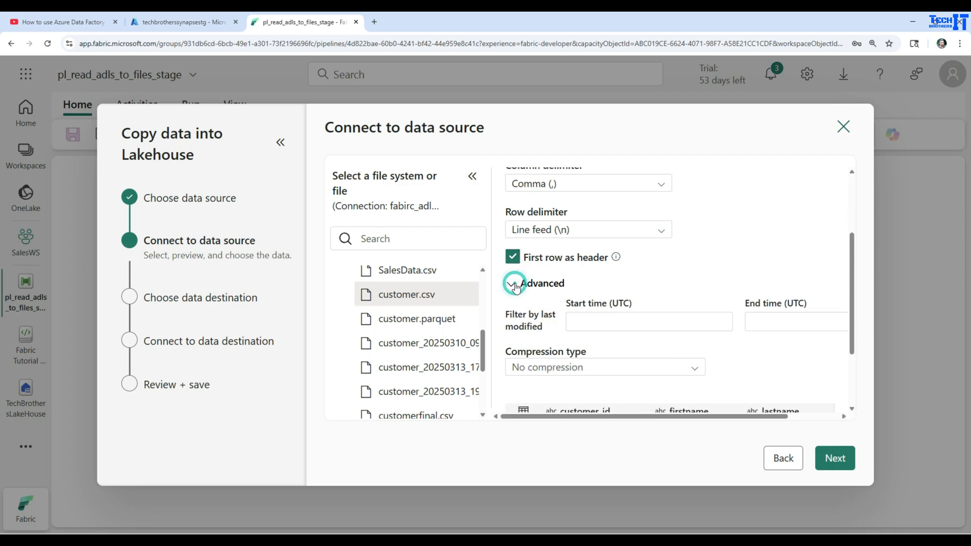
{"action": "scroll", "coordinate": [651, 290], "scroll_direction": "down", "scroll_amount": 2}
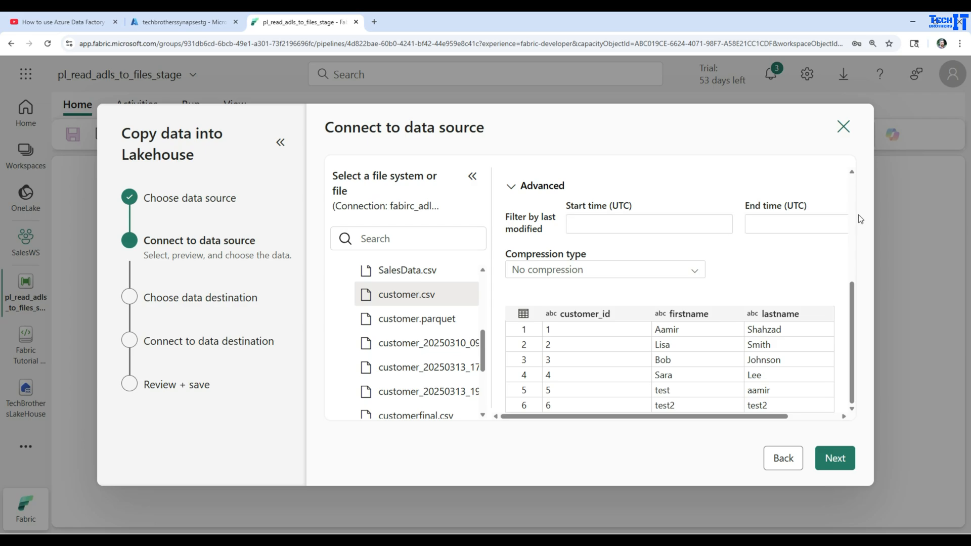
{"action": "left_click", "coordinate": [702, 270]}
{"action": "scroll", "coordinate": [621, 334], "scroll_direction": "down", "scroll_amount": 1}
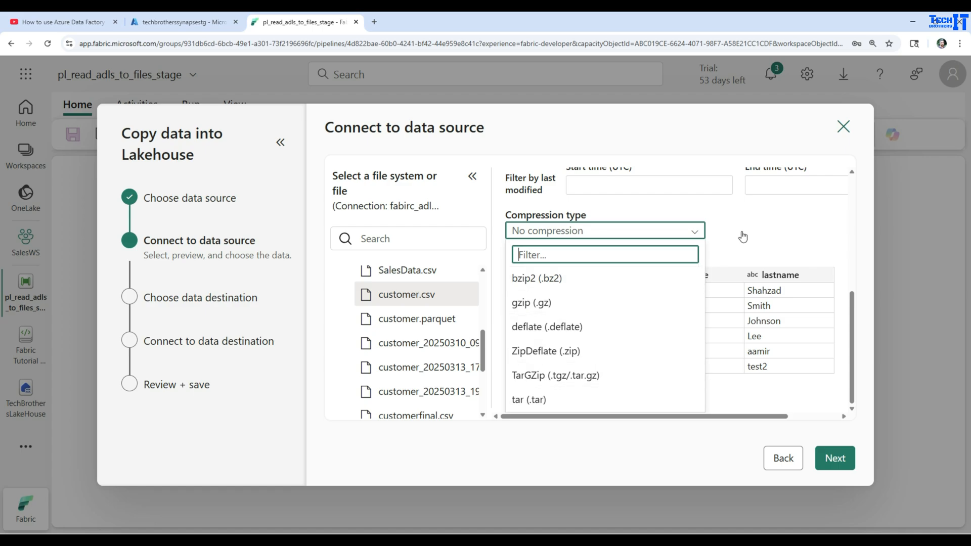
{"action": "scroll", "coordinate": [749, 230], "scroll_direction": "up", "scroll_amount": 1}
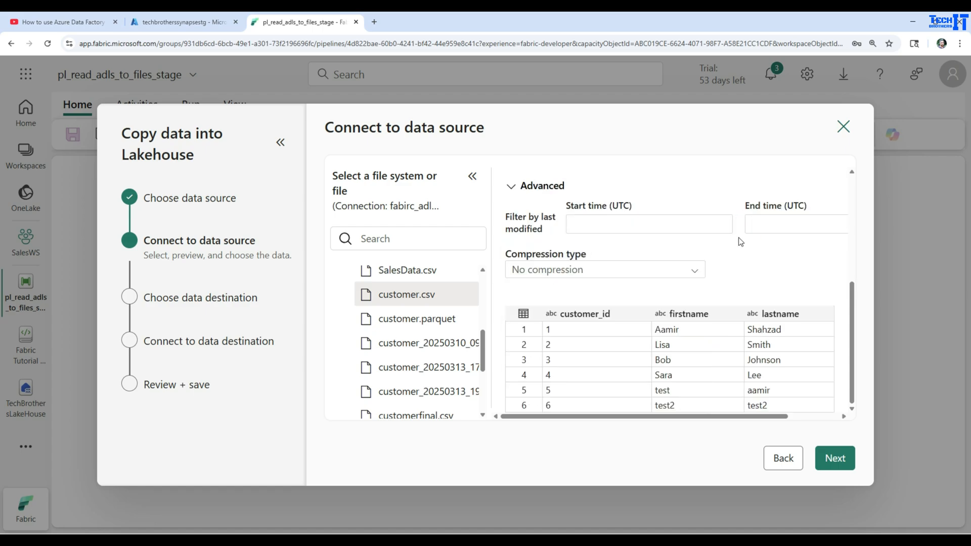
- Continue to the data destination, set the root folder to Files and browse into the Staging folder
{"action": "left_click", "coordinate": [844, 460]}
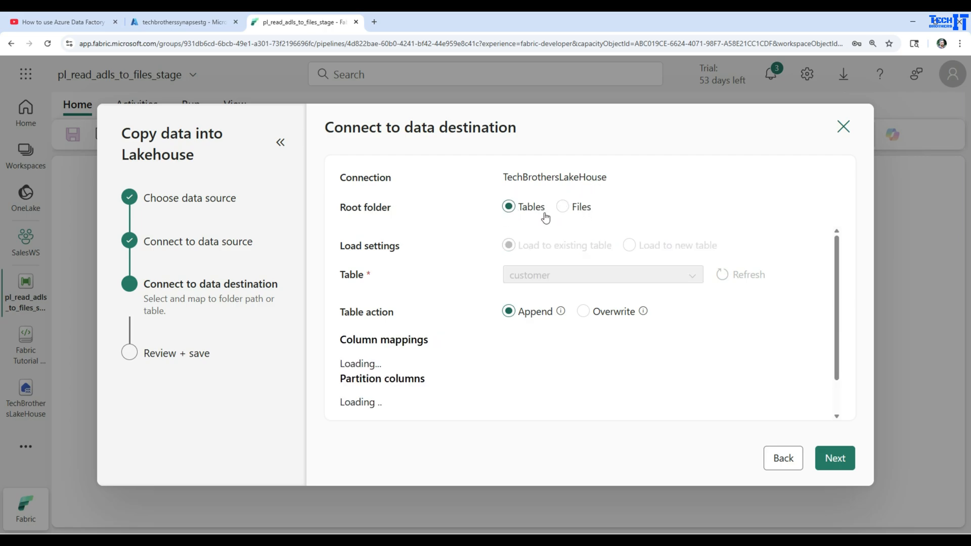
{"action": "left_click", "coordinate": [562, 209]}
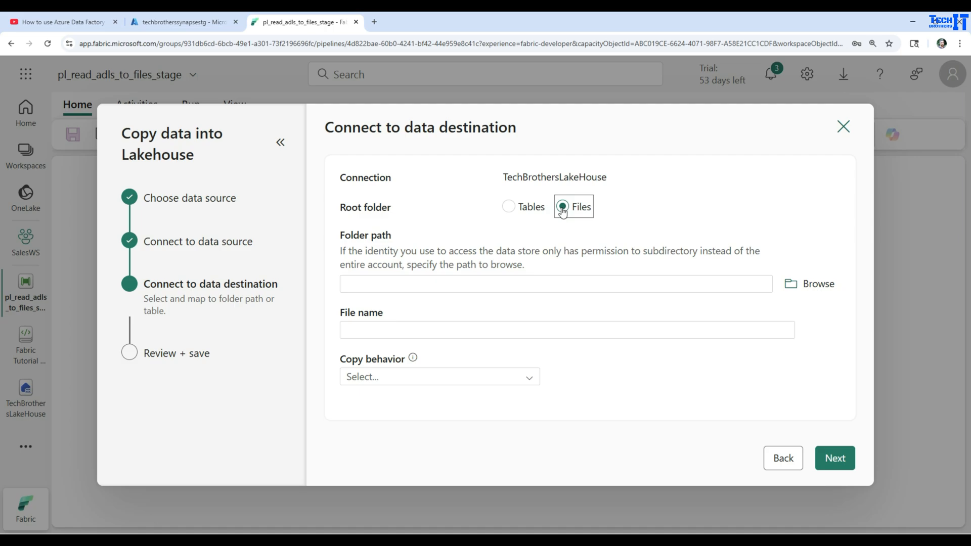
{"action": "left_click", "coordinate": [793, 283]}
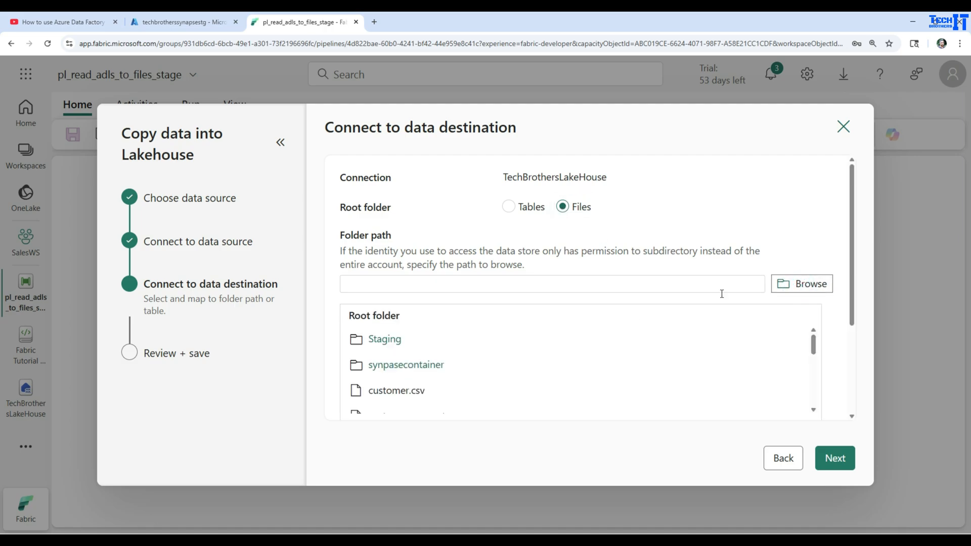
{"action": "left_click", "coordinate": [386, 344]}
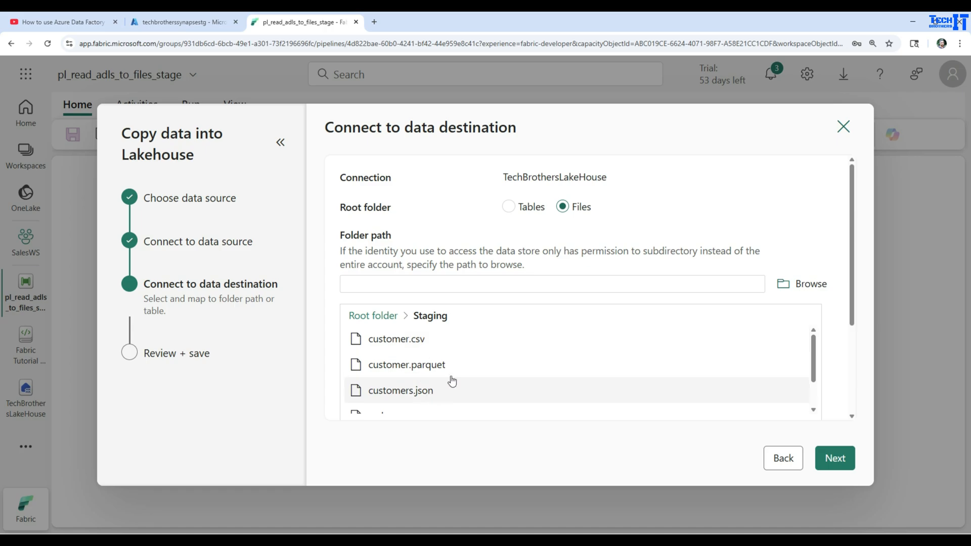
{"action": "scroll", "coordinate": [462, 367], "scroll_direction": "down", "scroll_amount": 1}
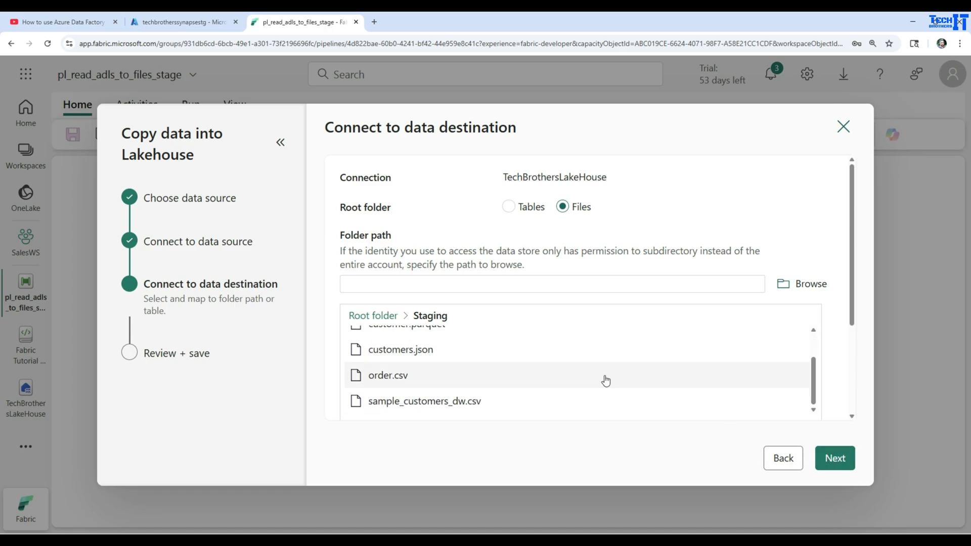
{"action": "scroll", "coordinate": [657, 268], "scroll_direction": "down", "scroll_amount": 2}
{"action": "scroll", "coordinate": [657, 273], "scroll_direction": "down", "scroll_amount": 1}
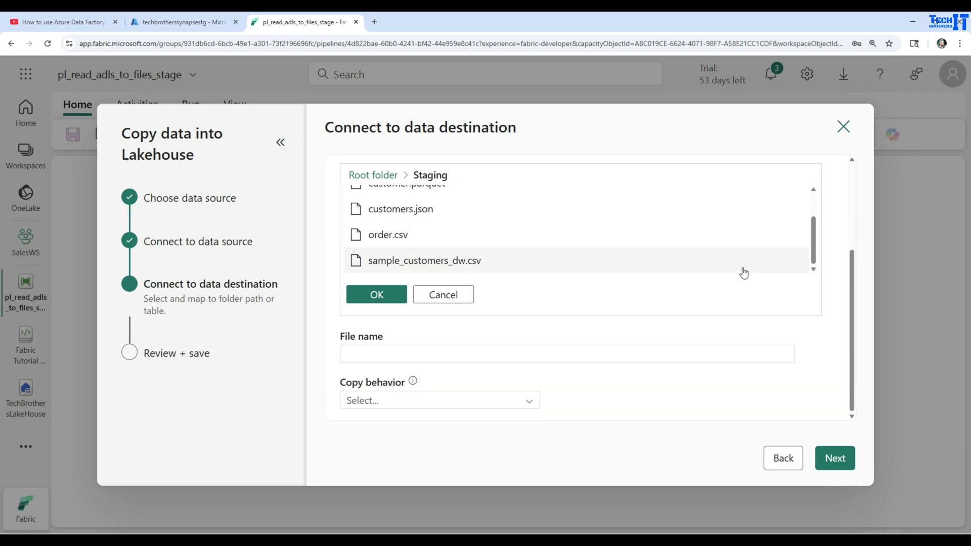
- Name the destination file testfiletutorial.csv, leave copy behavior unselected and continue through the default format settings to the review
{"action": "left_click", "coordinate": [400, 356]}
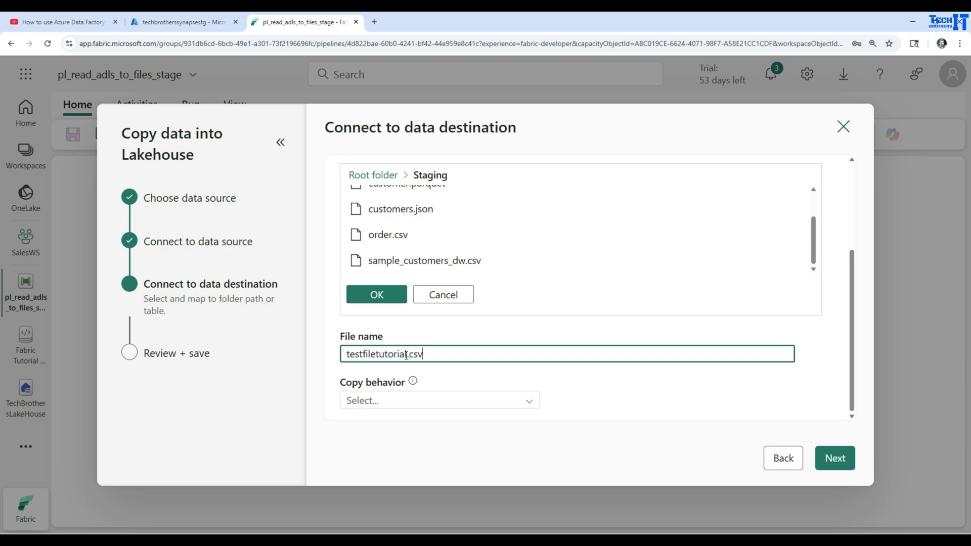
{"action": "left_click", "coordinate": [530, 401]}
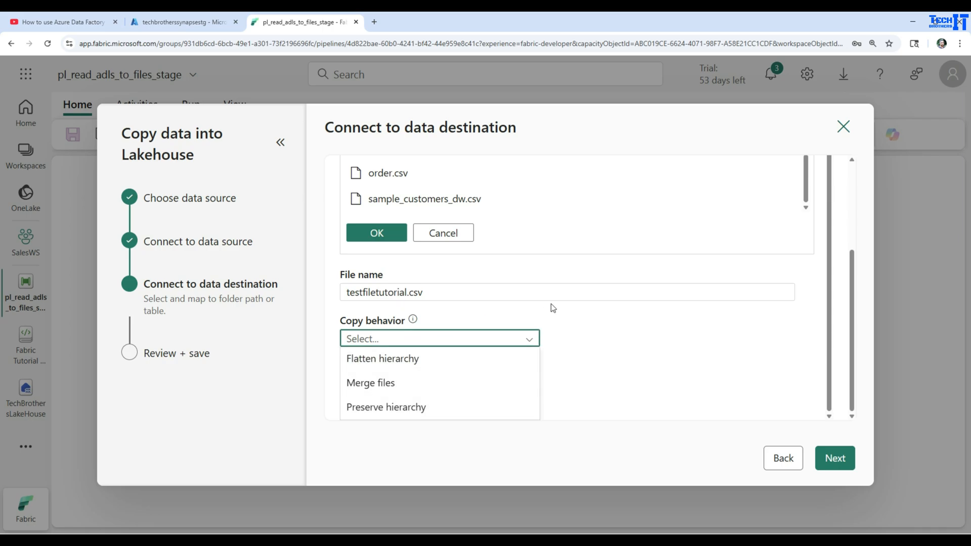
{"action": "left_click", "coordinate": [566, 317]}
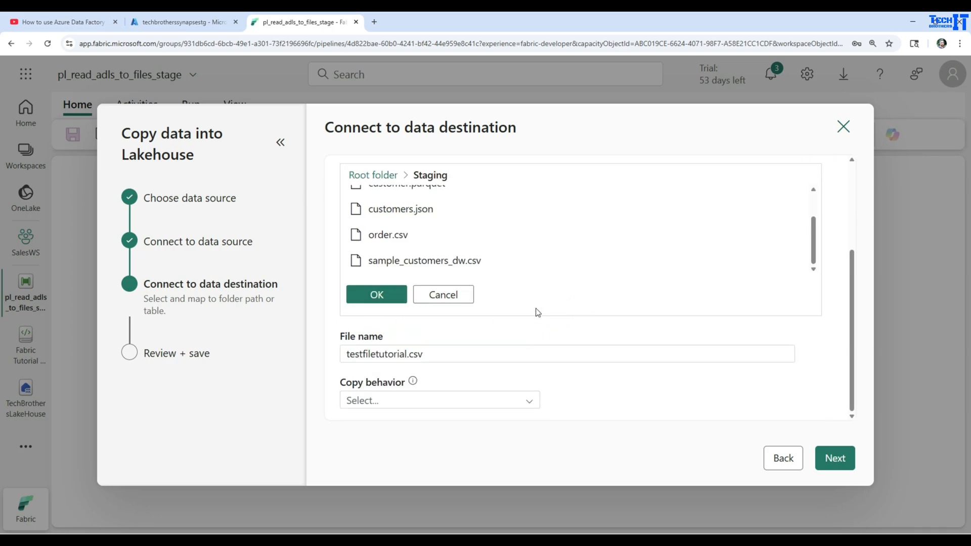
{"action": "left_click", "coordinate": [834, 457]}
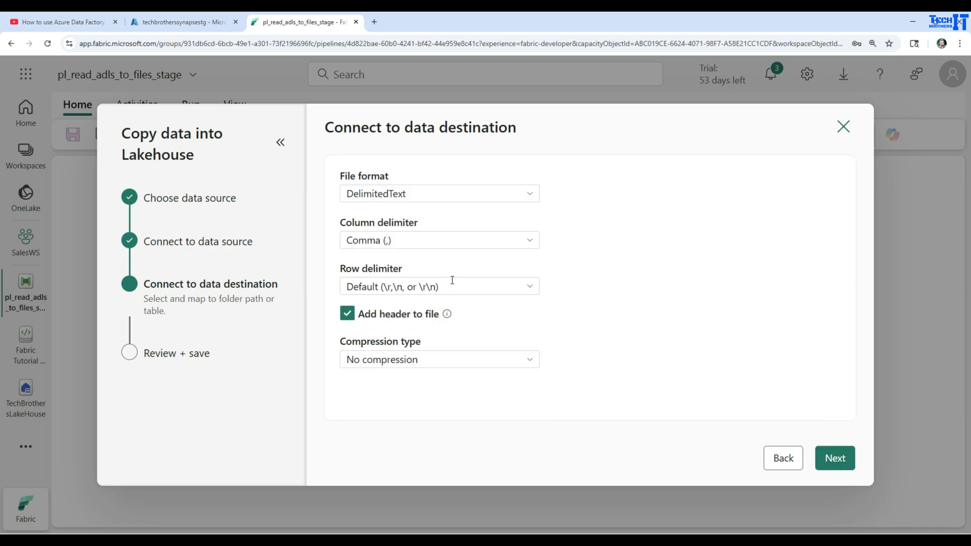
{"action": "left_click", "coordinate": [834, 458]}
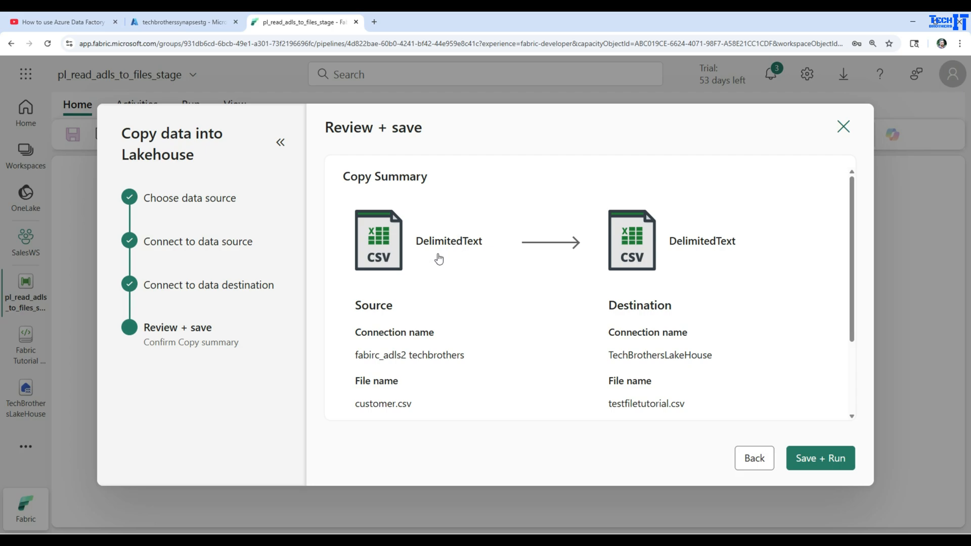
- Review the source and destination details in the copy summary and try the immediate data transfer option, leaving it enabled
{"action": "left_click_drag", "start_coordinate": [356, 356], "coordinate": [458, 356]}
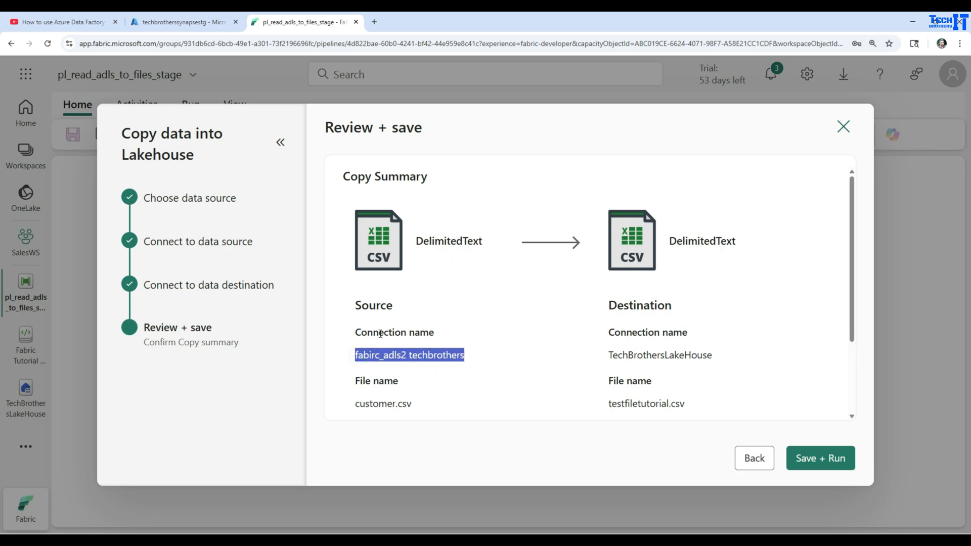
{"action": "scroll", "coordinate": [401, 349], "scroll_direction": "down", "scroll_amount": 2}
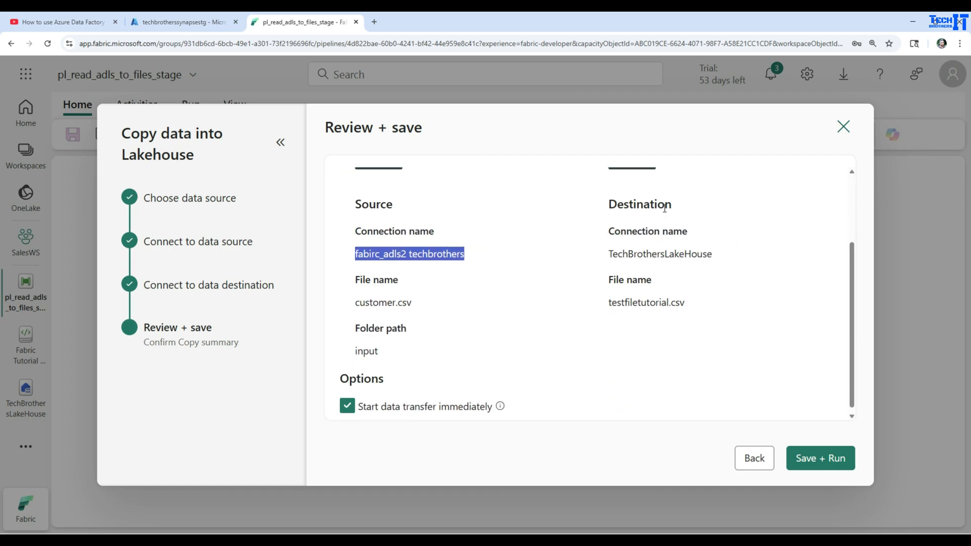
{"action": "left_click_drag", "start_coordinate": [608, 258], "coordinate": [720, 257]}
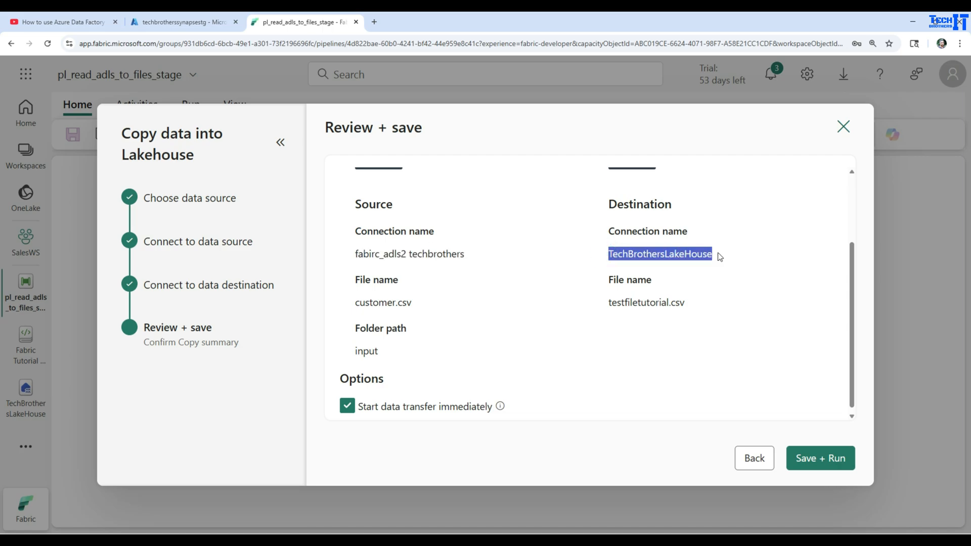
{"action": "left_click_drag", "start_coordinate": [610, 302], "coordinate": [692, 303]}
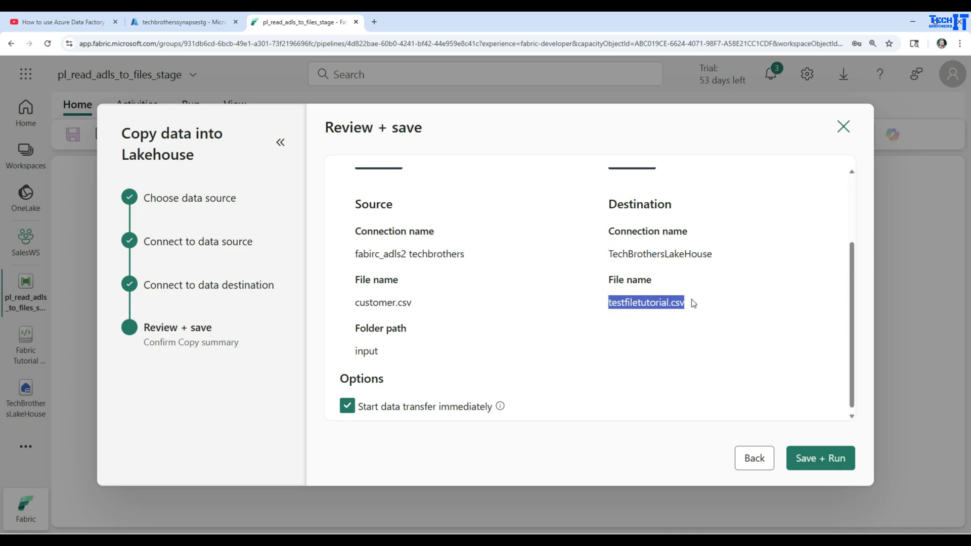
{"action": "scroll", "coordinate": [503, 311], "scroll_direction": "down", "scroll_amount": 1}
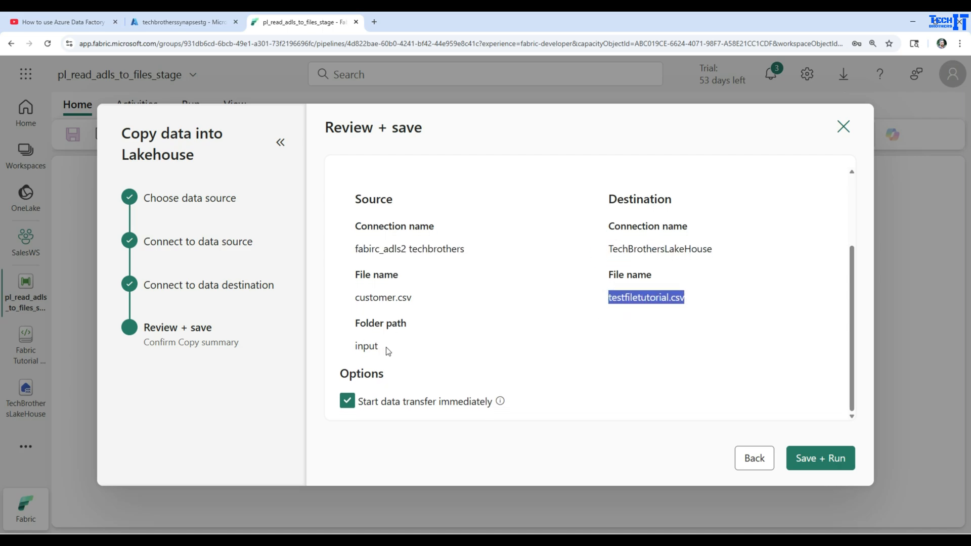
{"action": "left_click_drag", "start_coordinate": [388, 351], "coordinate": [354, 346]}
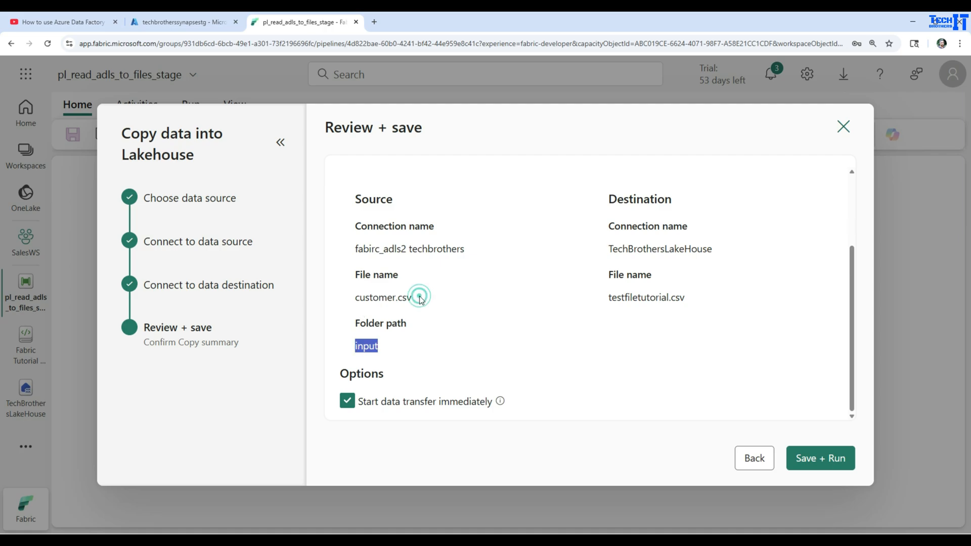
{"action": "left_click_drag", "start_coordinate": [415, 297], "coordinate": [358, 298]}
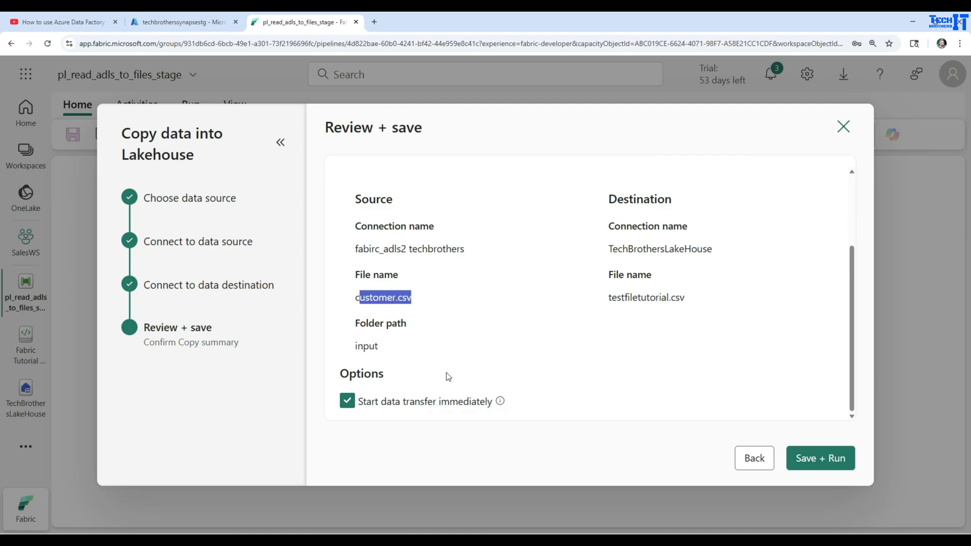
{"action": "left_click", "coordinate": [348, 402]}
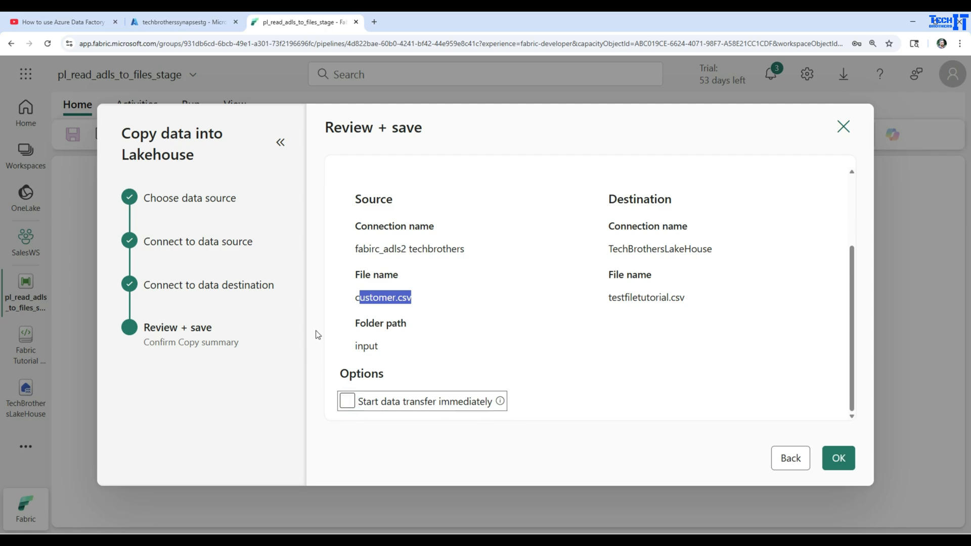
{"action": "left_click", "coordinate": [344, 402]}
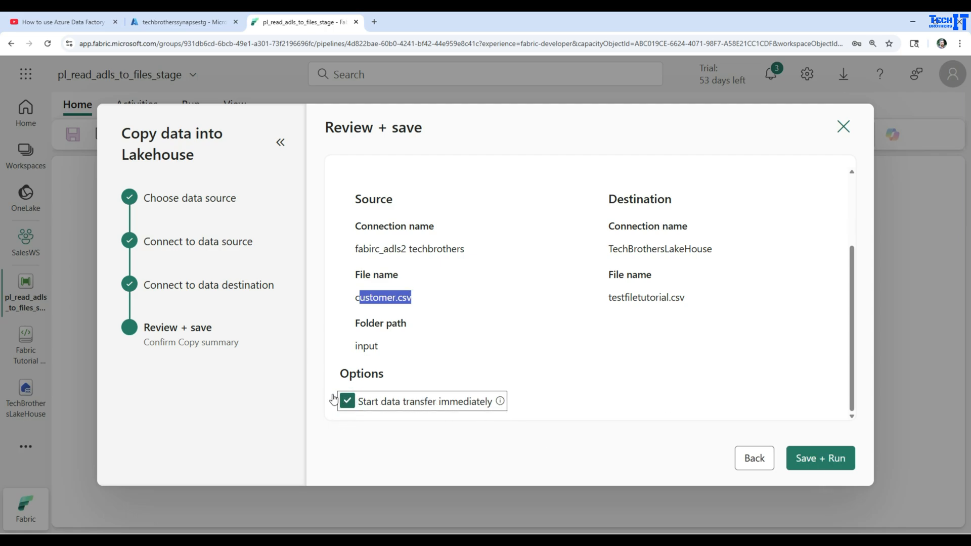
- Save and run the copy pipeline, leaving immediate data transfer enabled, and enlarge the output pane to follow the activity's run status
{"action": "left_click", "coordinate": [818, 461]}
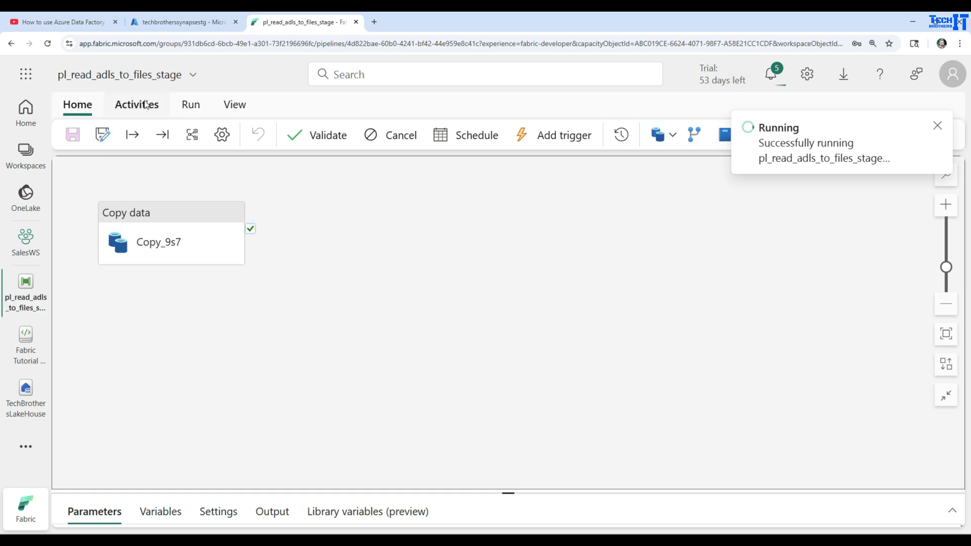
{"action": "mouse_move", "coordinate": [192, 264]}
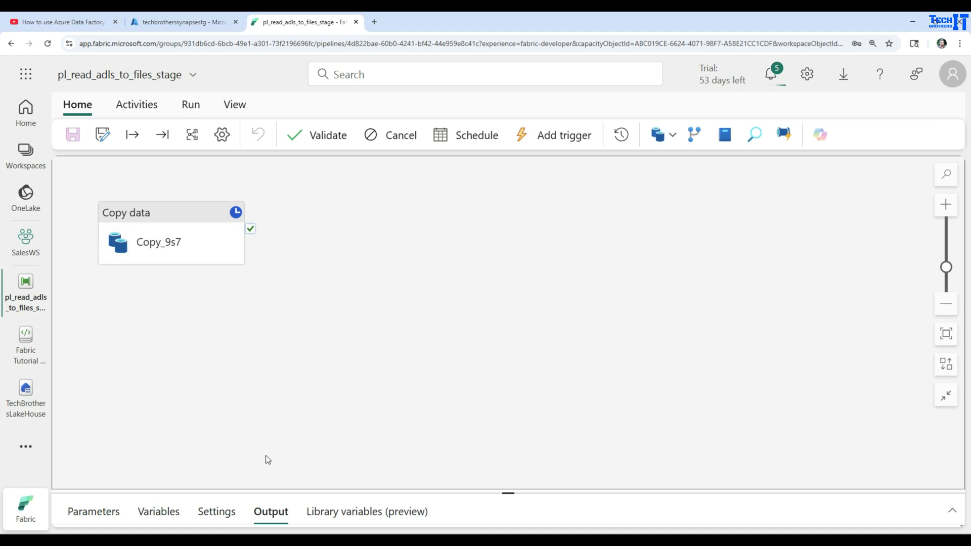
{"action": "left_click_drag", "start_coordinate": [517, 492], "coordinate": [498, 344]}
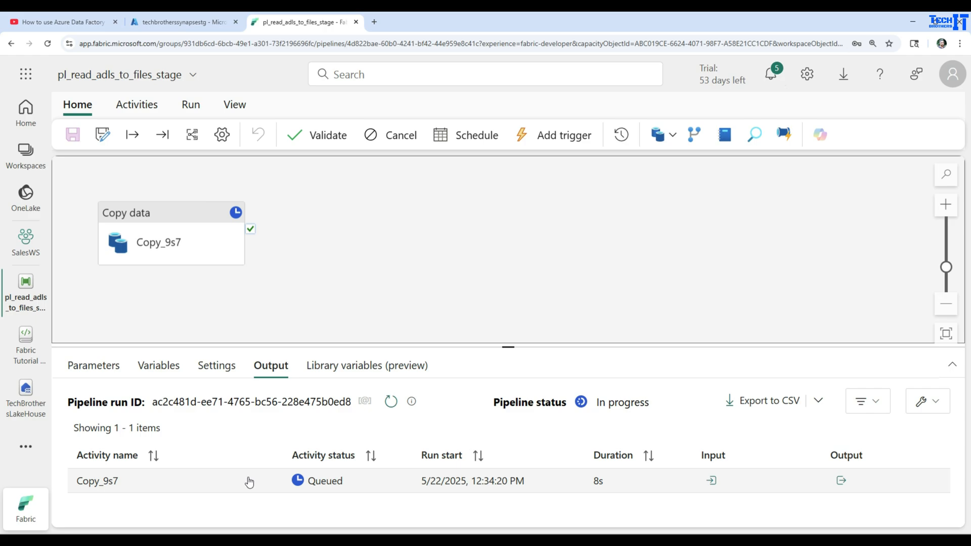
- Review the copy activity's source settings and connection details, cancel the connection editor without changes, and check the destination settings
{"action": "left_click", "coordinate": [180, 246]}
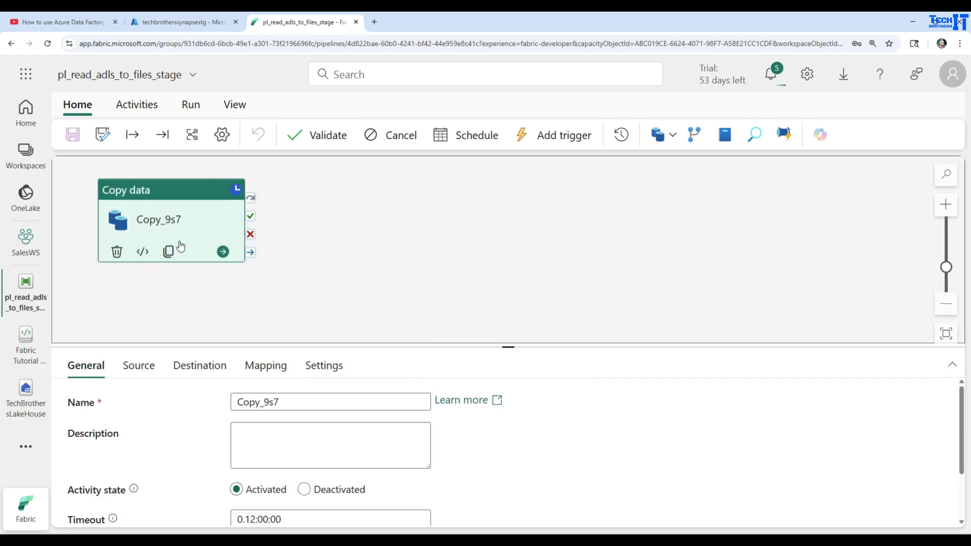
{"action": "left_click_drag", "start_coordinate": [243, 345], "coordinate": [245, 308]}
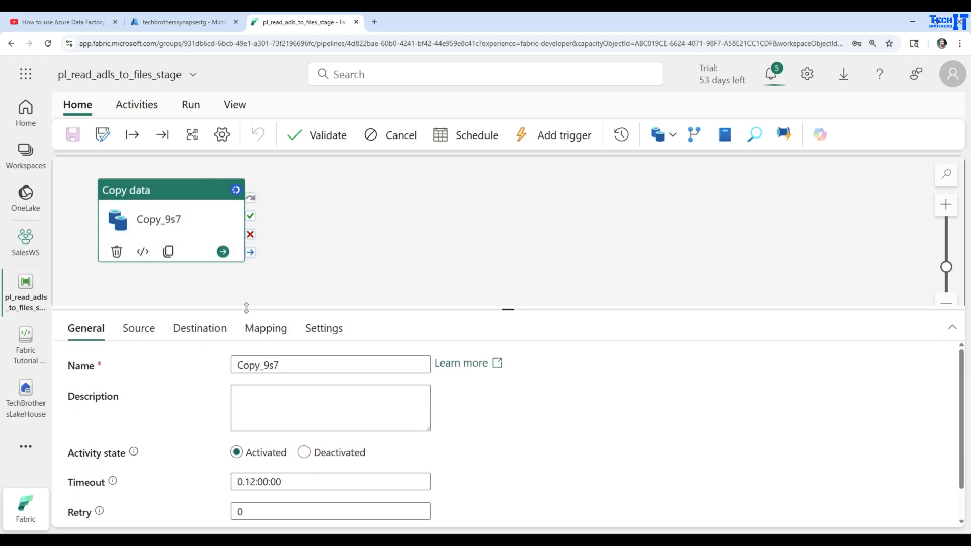
{"action": "left_click", "coordinate": [138, 328]}
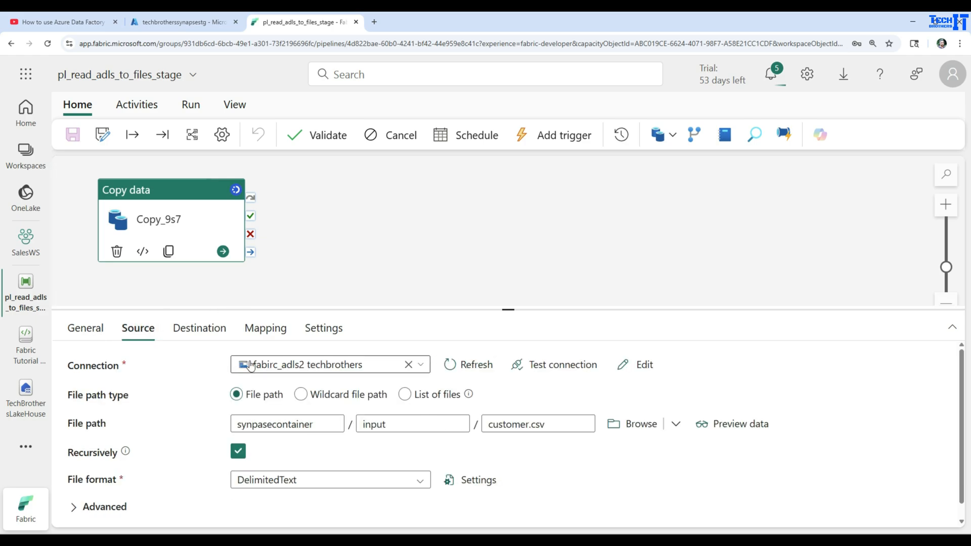
{"action": "left_click", "coordinate": [640, 366]}
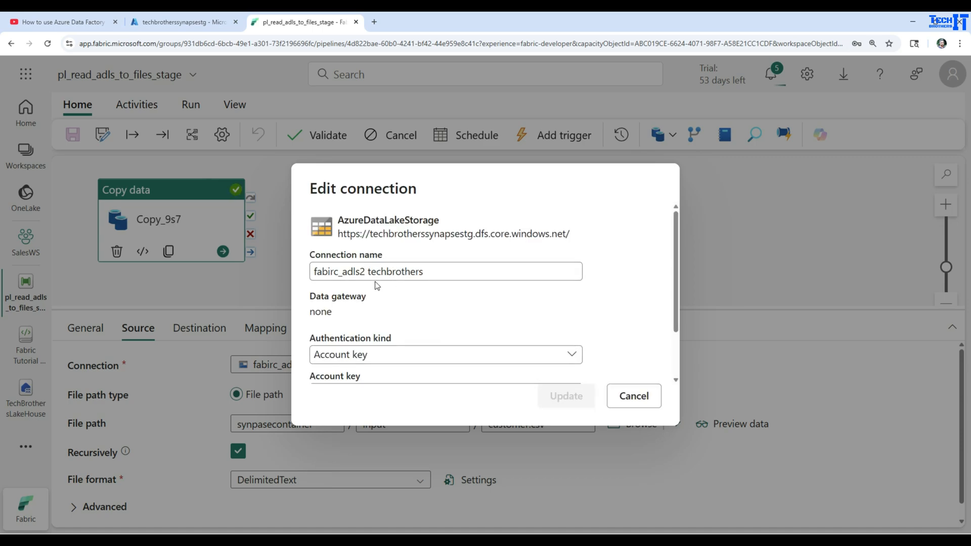
{"action": "scroll", "coordinate": [412, 332], "scroll_direction": "down", "scroll_amount": 3}
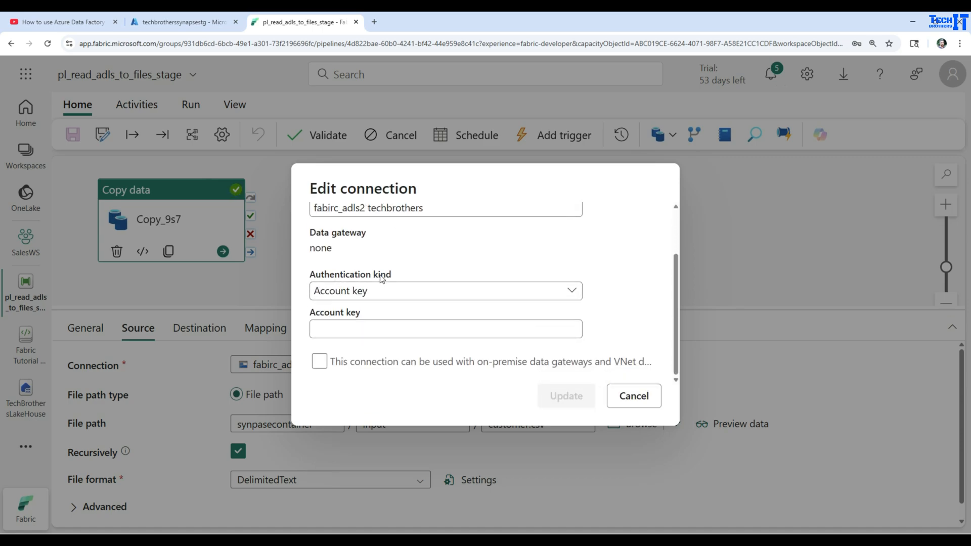
{"action": "left_click", "coordinate": [643, 396]}
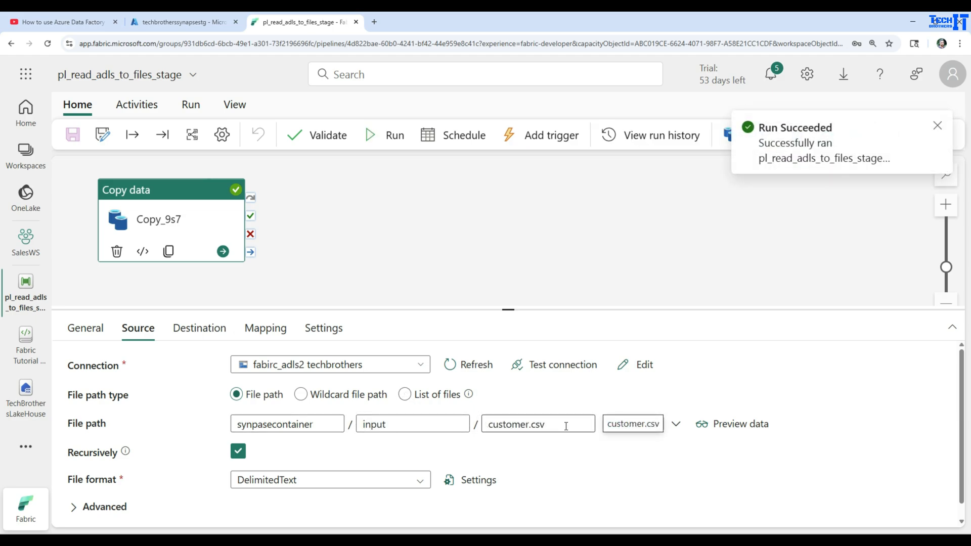
{"action": "left_click", "coordinate": [200, 329]}
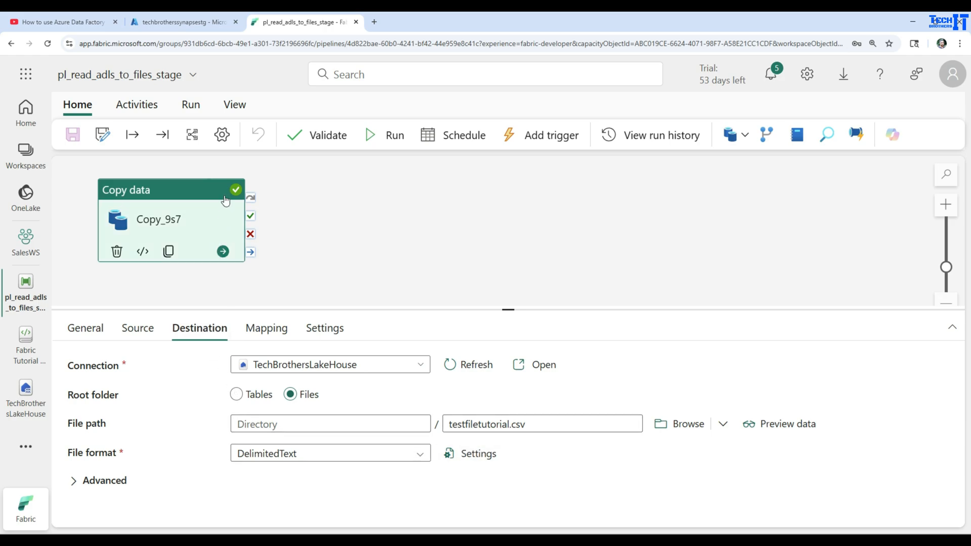
- Return to the pipeline's run output and examine the copy activity's details for data, files and rows read and written
{"action": "left_click", "coordinate": [329, 217]}
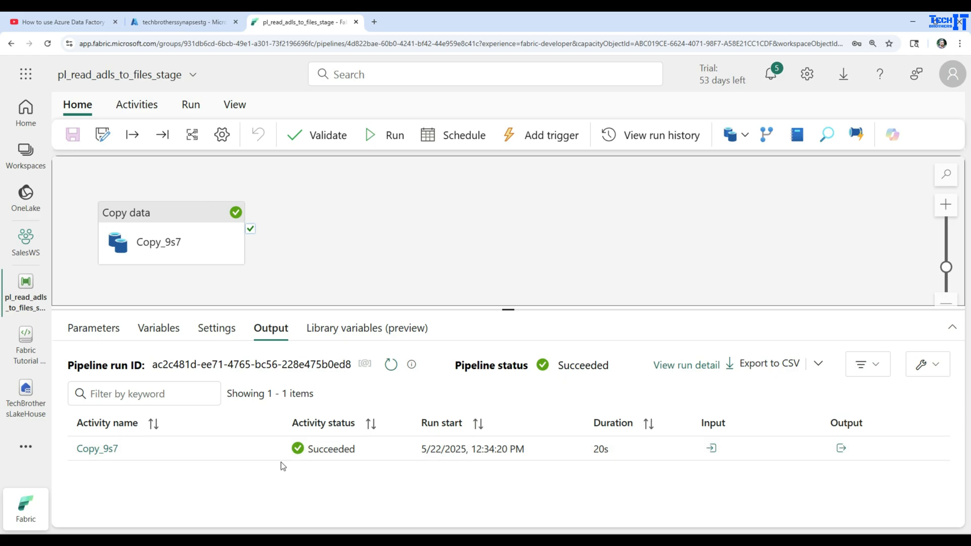
{"action": "left_click", "coordinate": [103, 453]}
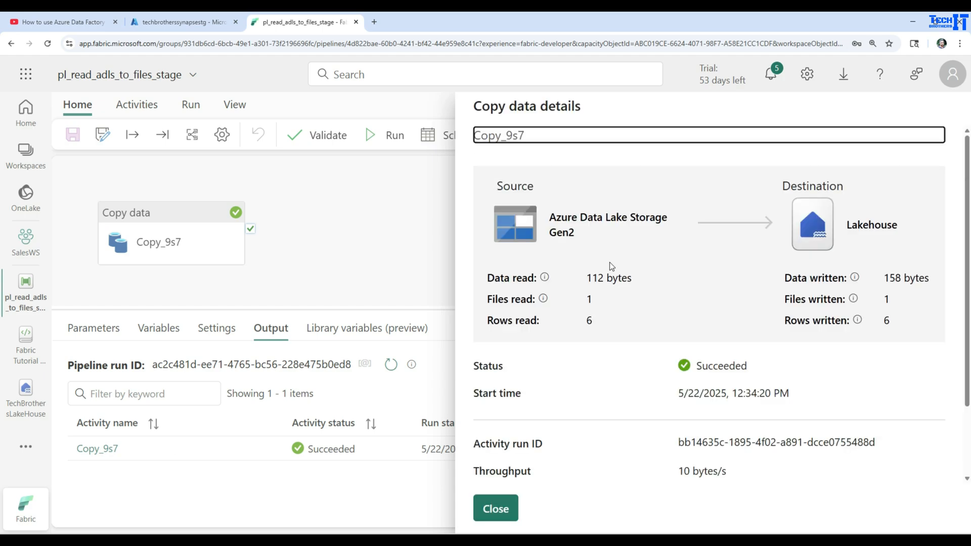
{"action": "left_click_drag", "start_coordinate": [637, 278], "coordinate": [581, 323]}
{"action": "left_click", "coordinate": [628, 288]}
{"action": "left_click", "coordinate": [603, 323]}
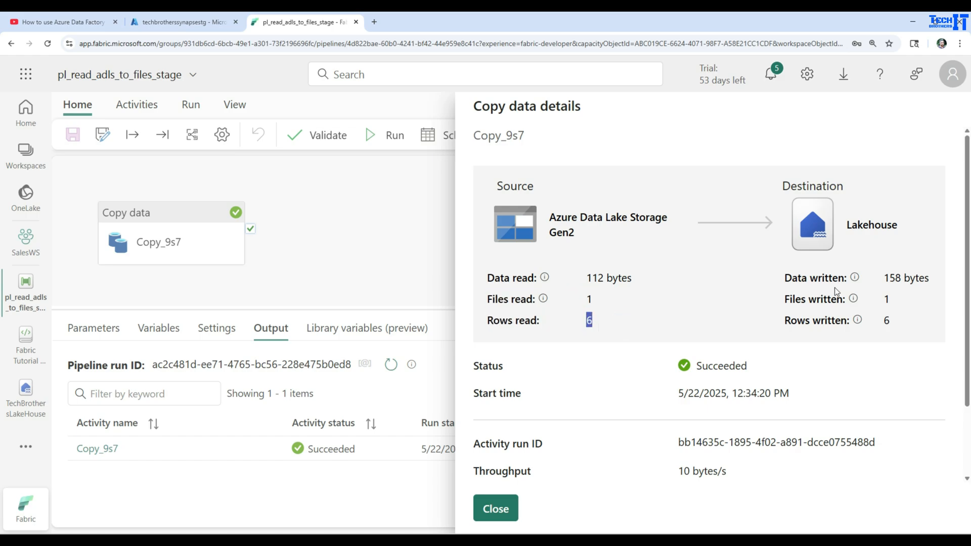
{"action": "scroll", "coordinate": [839, 282], "scroll_direction": "down", "scroll_amount": 1}
{"action": "left_click_drag", "start_coordinate": [886, 227], "coordinate": [929, 227]}
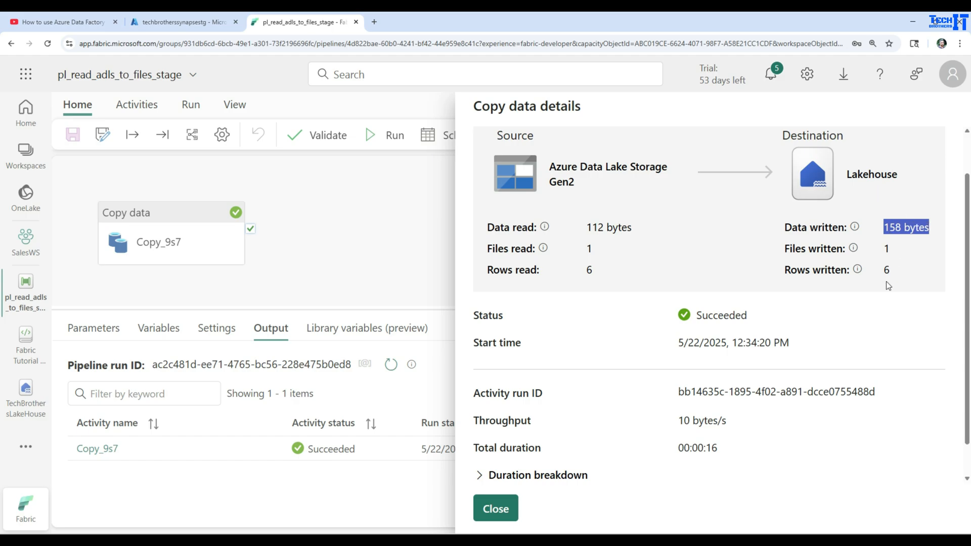
{"action": "scroll", "coordinate": [882, 286], "scroll_direction": "down", "scroll_amount": 1}
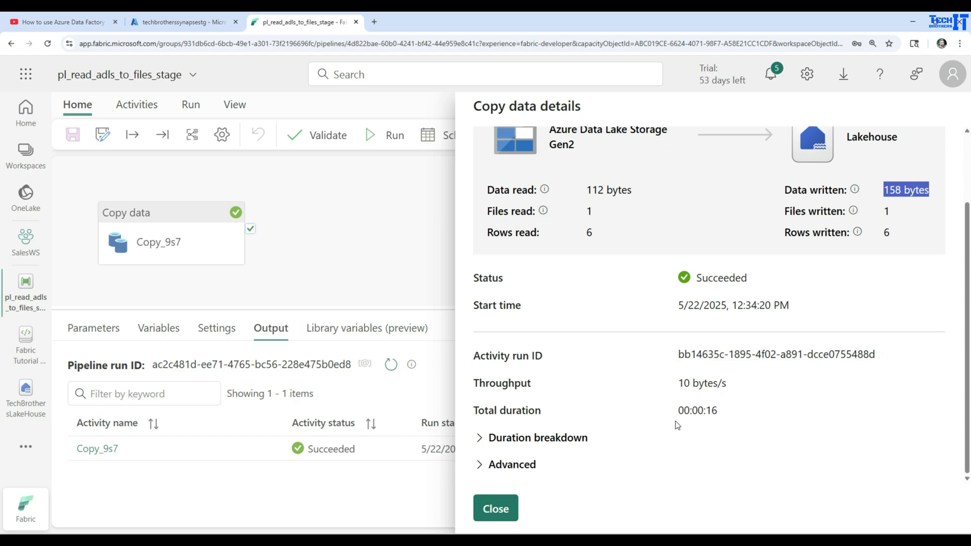
- Examine the duration breakdown and advanced information in the copy run details, and close the details
{"action": "left_click", "coordinate": [480, 439]}
{"action": "scroll", "coordinate": [674, 423], "scroll_direction": "down", "scroll_amount": 3}
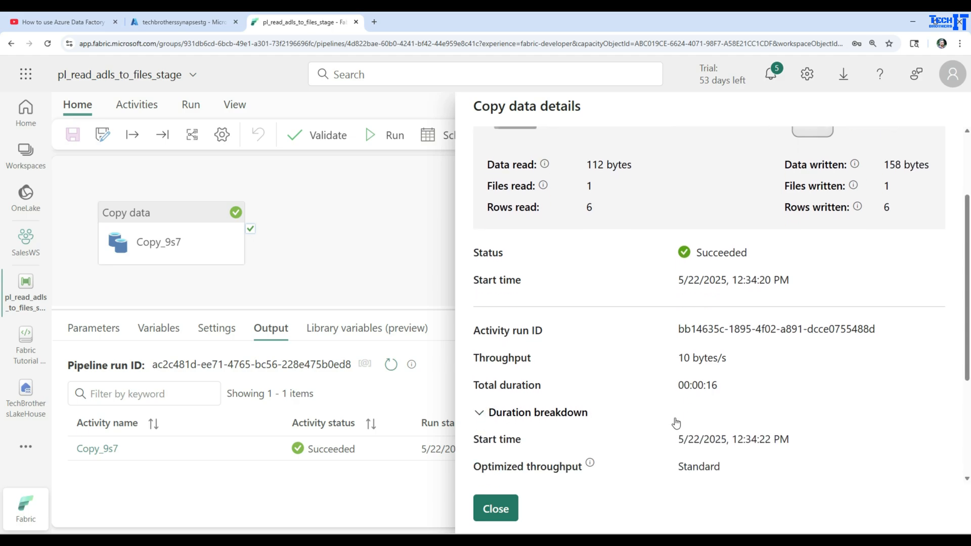
{"action": "scroll", "coordinate": [677, 420], "scroll_direction": "down", "scroll_amount": 2}
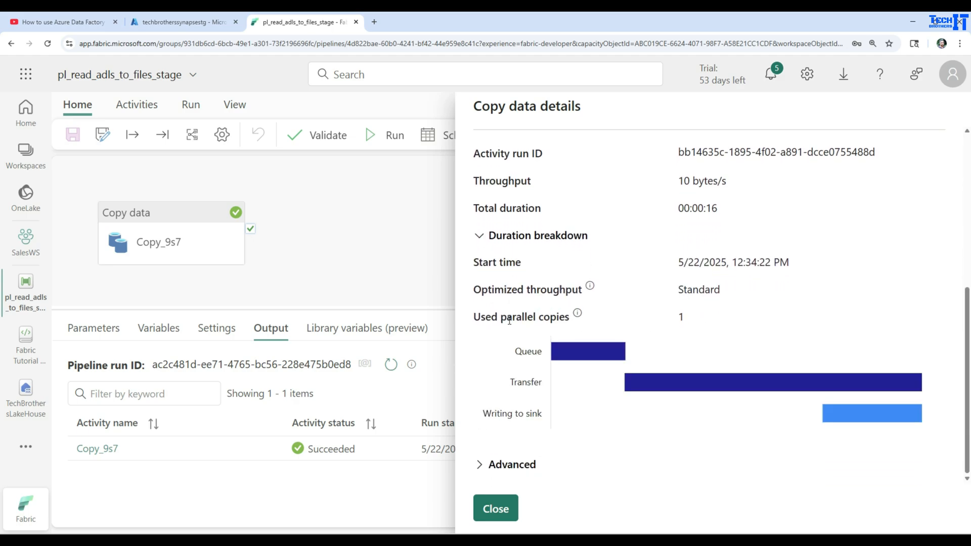
{"action": "left_click", "coordinate": [479, 465]}
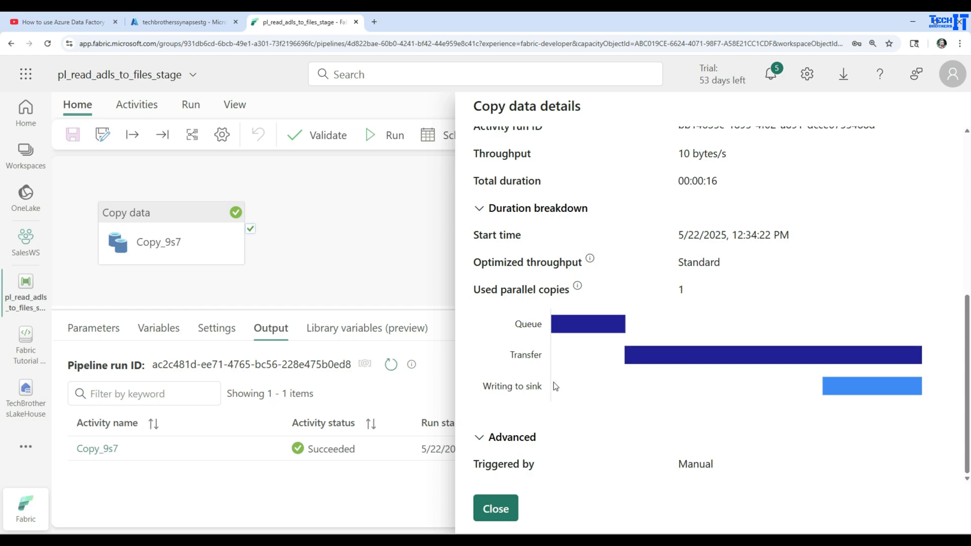
{"action": "left_click", "coordinate": [498, 510]}
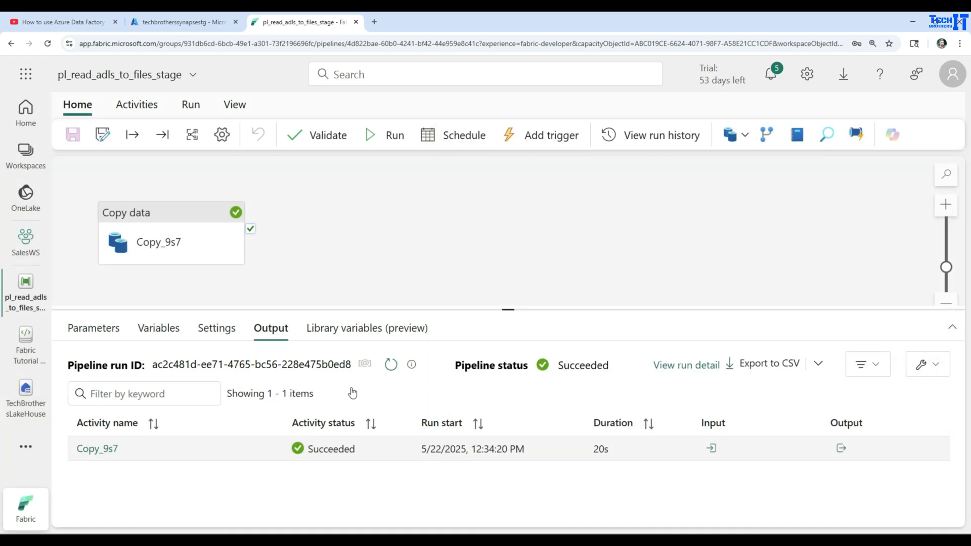
{"action": "left_click", "coordinate": [375, 228]}
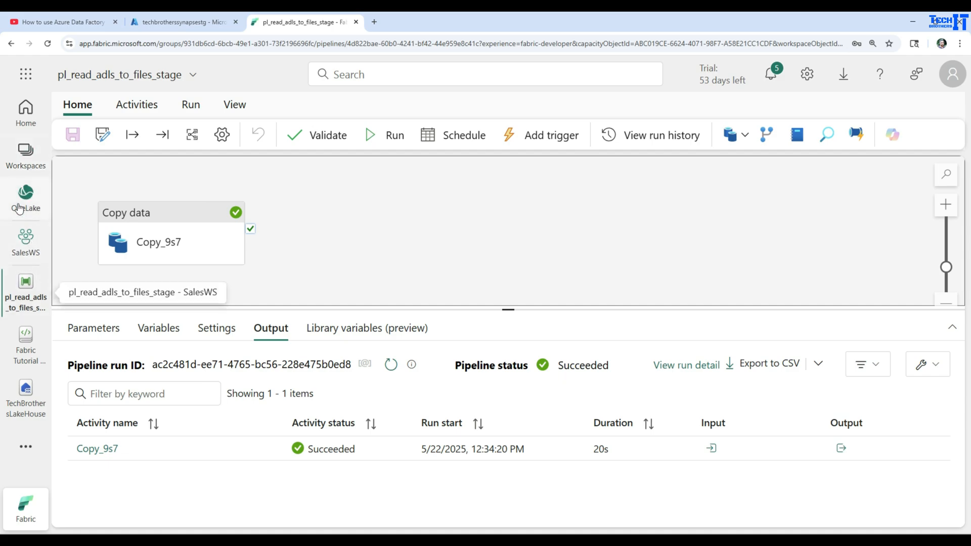
- In the SalesWS workspace, move the Pl_ADLS2ToLakeHouse pipeline from the root into the Pipelines folder and open that folder
{"action": "left_click", "coordinate": [24, 158]}
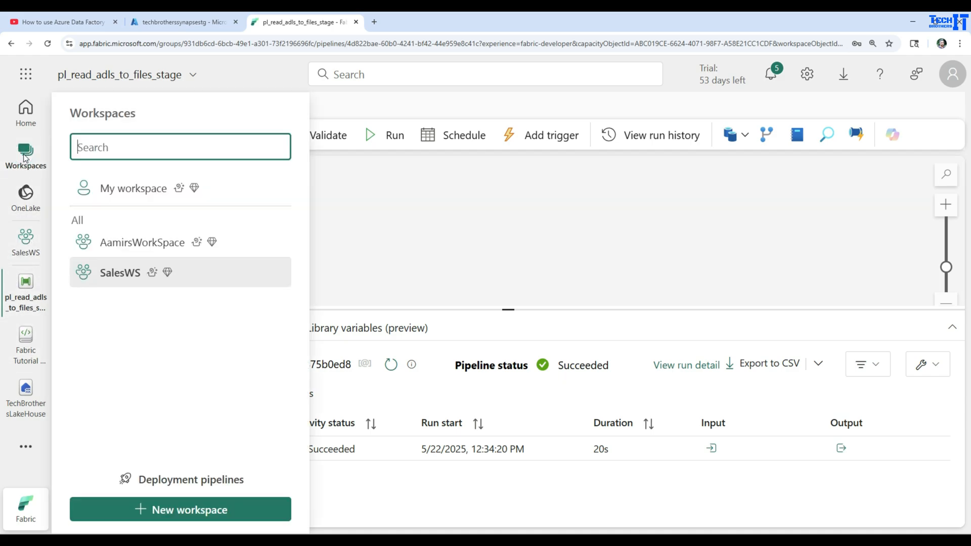
{"action": "left_click", "coordinate": [121, 273]}
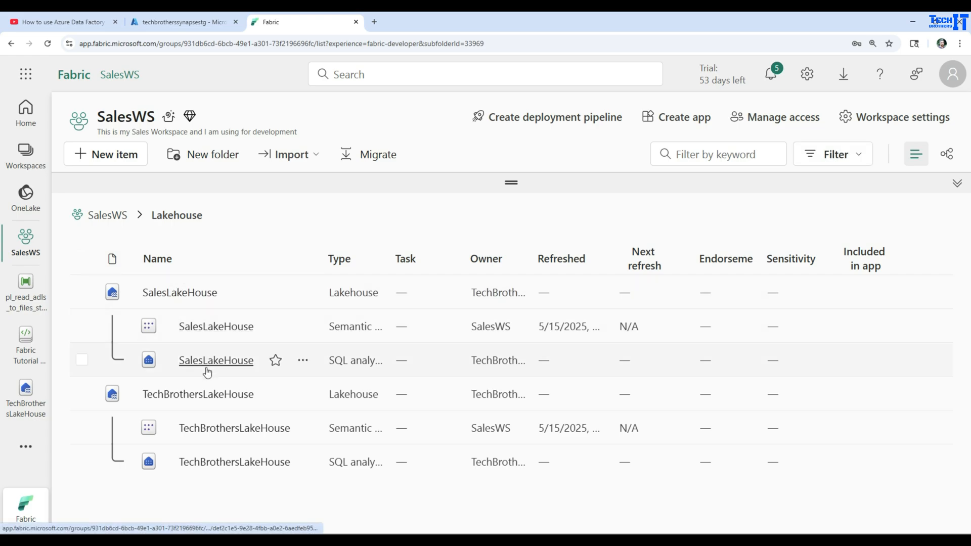
{"action": "left_click", "coordinate": [116, 220]}
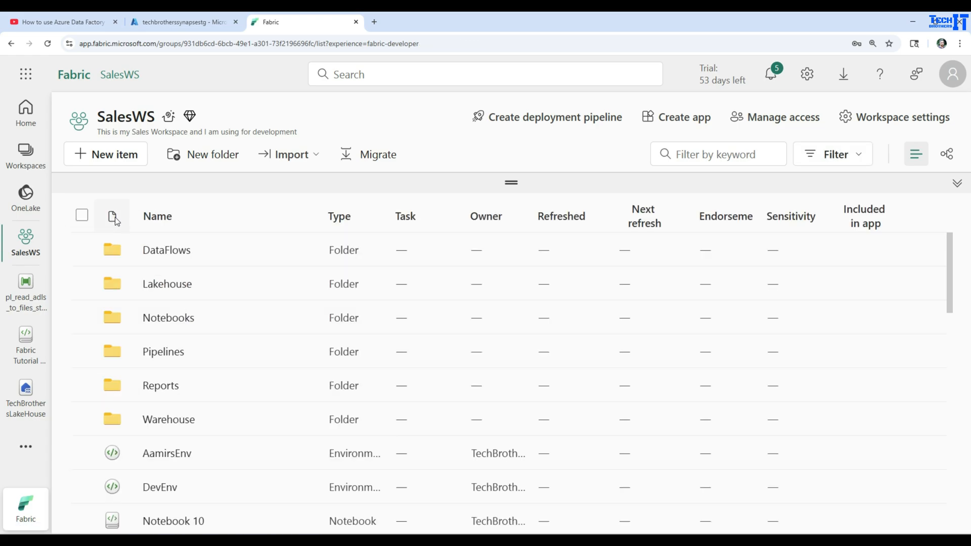
{"action": "scroll", "coordinate": [223, 358], "scroll_direction": "down", "scroll_amount": 15}
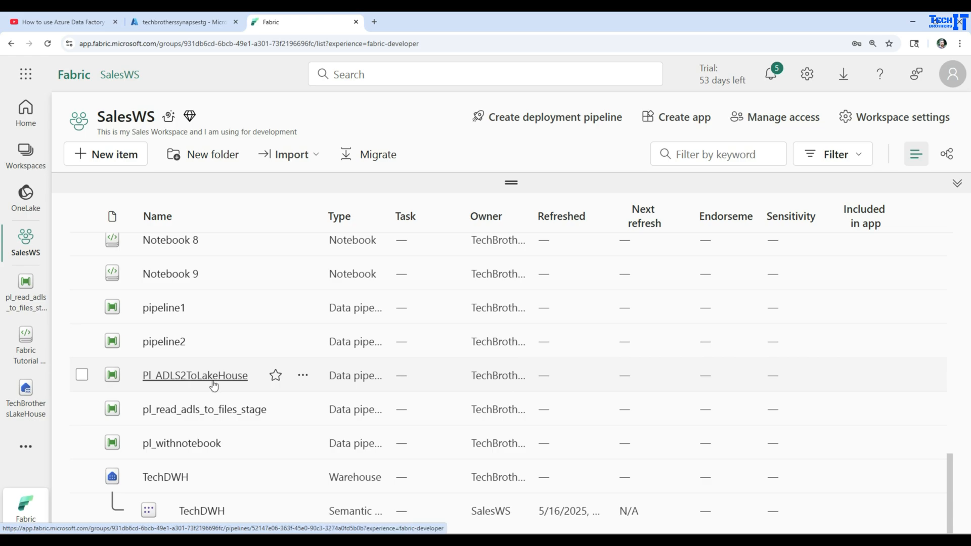
{"action": "left_click", "coordinate": [300, 378]}
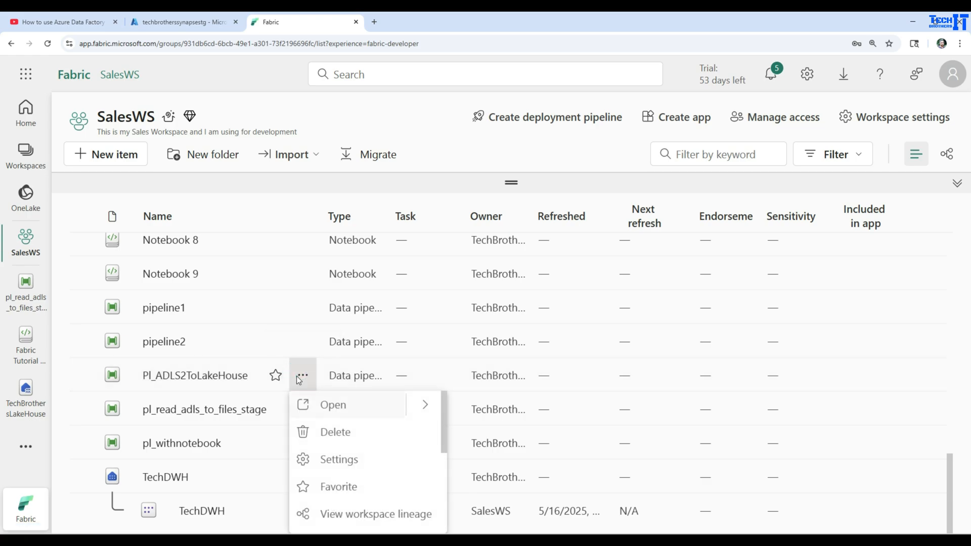
{"action": "scroll", "coordinate": [354, 428], "scroll_direction": "down", "scroll_amount": 3}
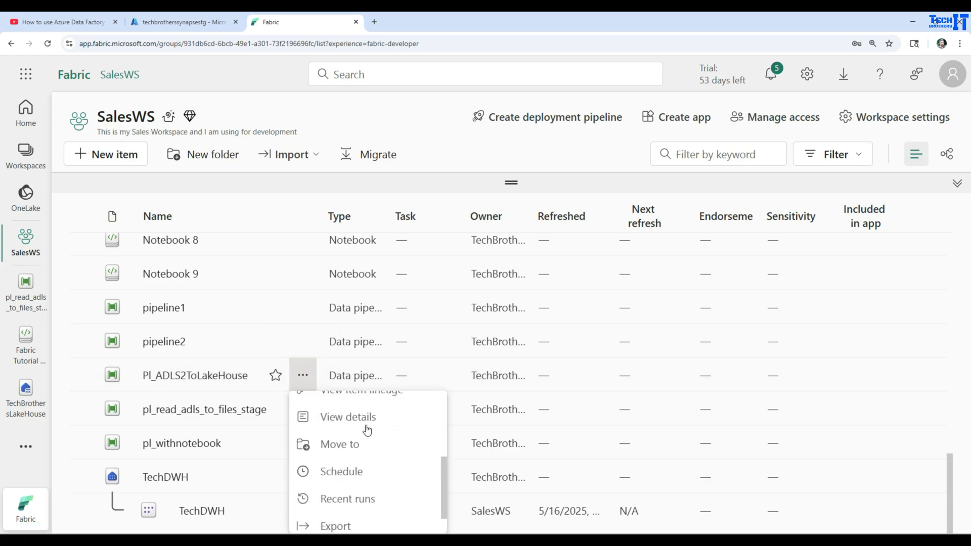
{"action": "left_click", "coordinate": [358, 446]}
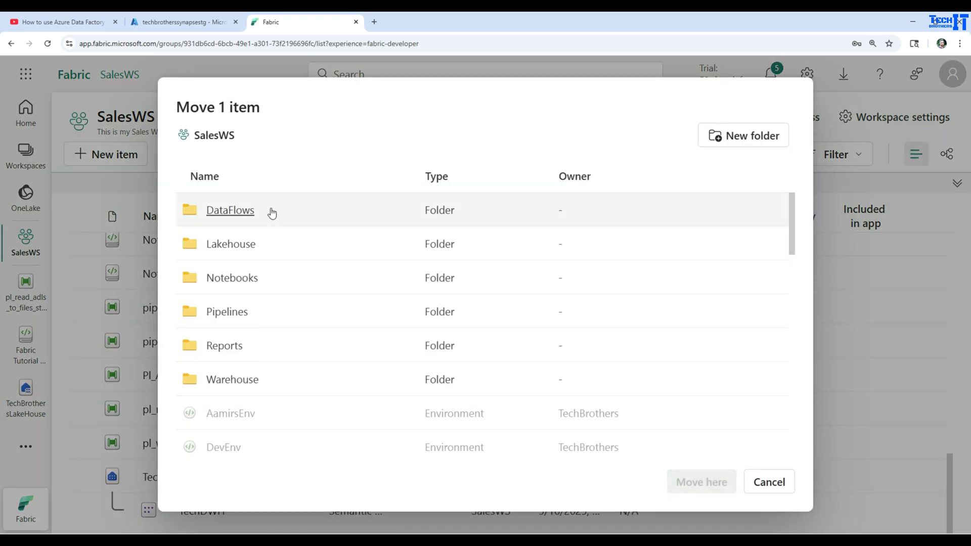
{"action": "left_click", "coordinate": [240, 317]}
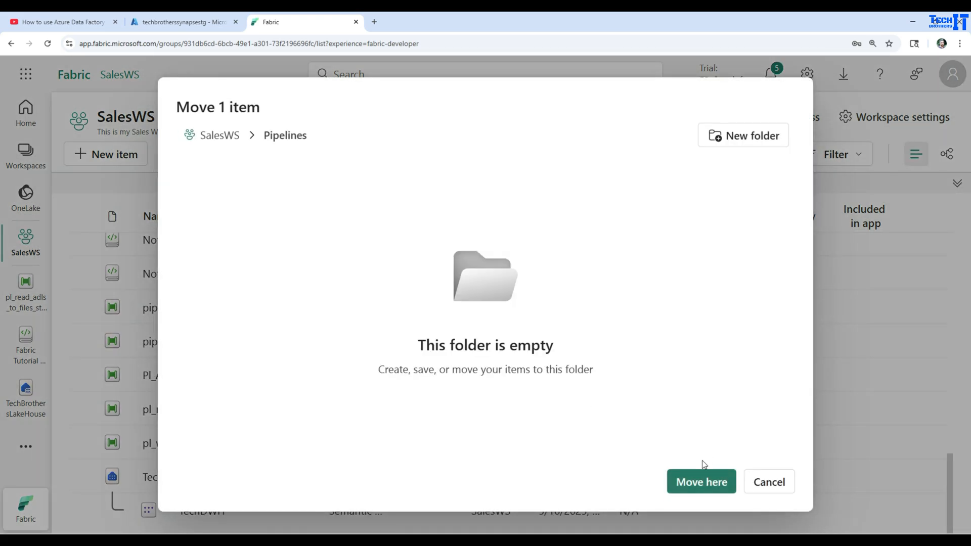
{"action": "left_click", "coordinate": [702, 478]}
{"action": "scroll", "coordinate": [285, 316], "scroll_direction": "up", "scroll_amount": 10}
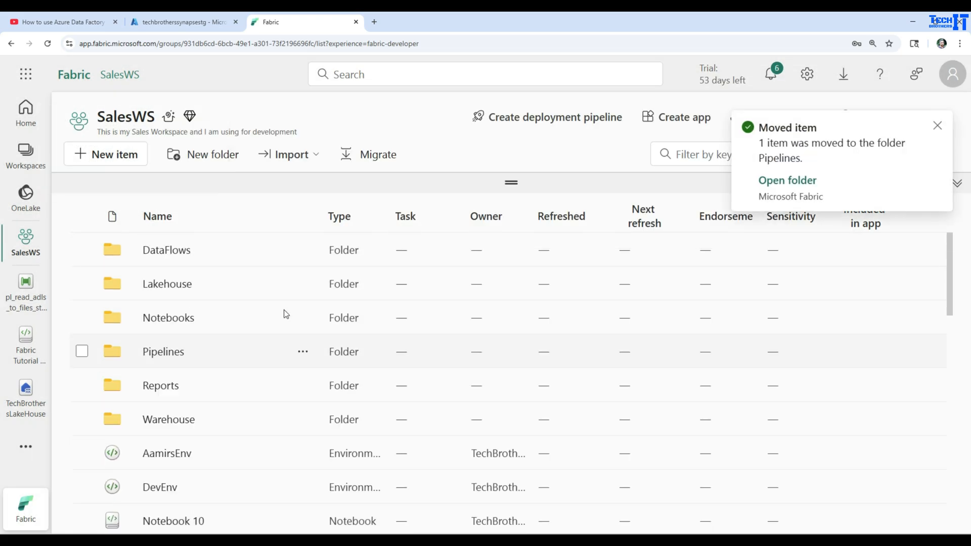
{"action": "left_click", "coordinate": [171, 353]}
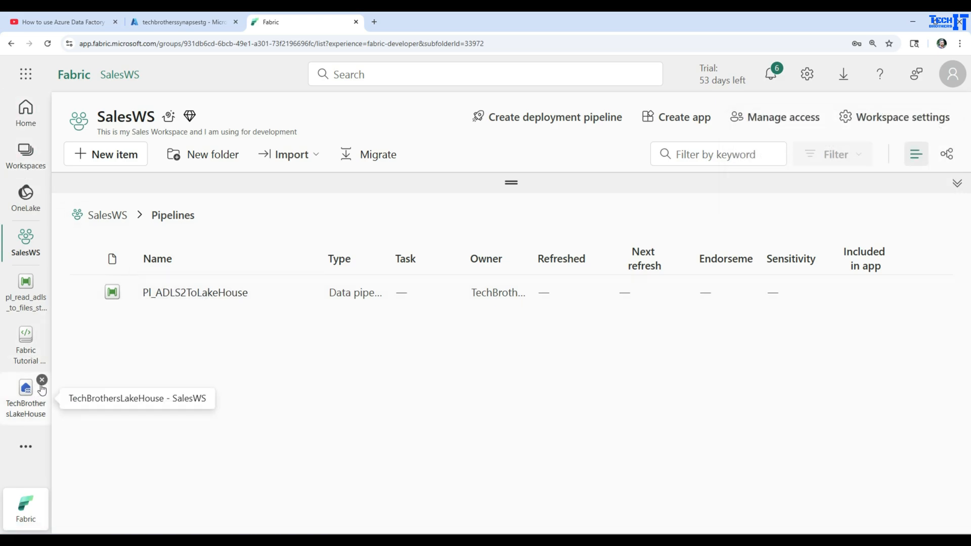
- Close the open TechBrothersLakeHouse item and check the pl_read_adls_to_files_stage run and its available actions in the Monitor hub
{"action": "left_click", "coordinate": [42, 381]}
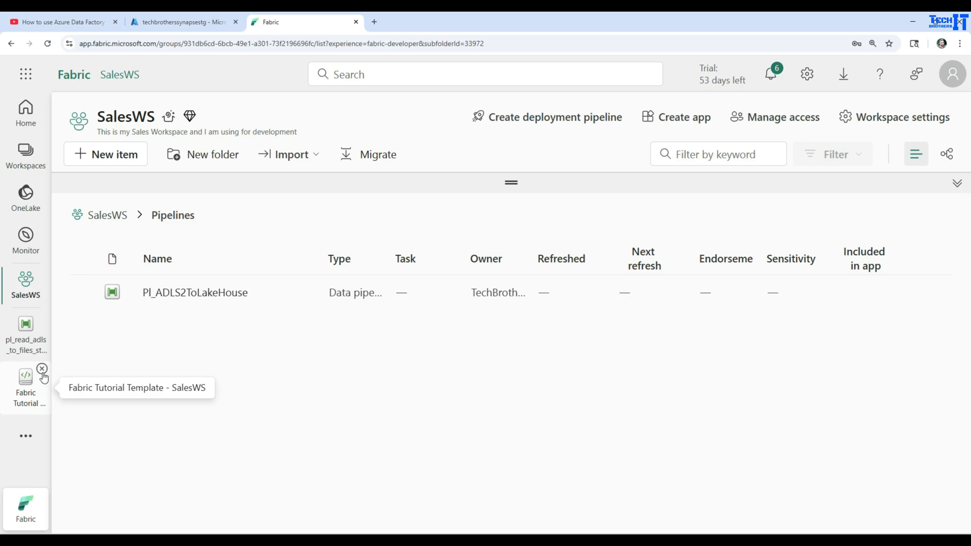
{"action": "left_click", "coordinate": [30, 248]}
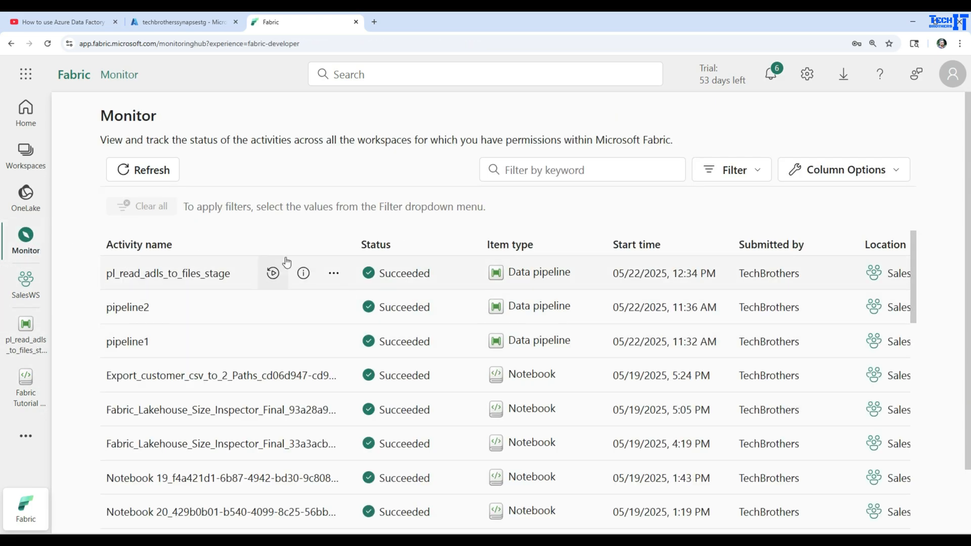
{"action": "left_click_drag", "start_coordinate": [569, 272], "coordinate": [512, 271]}
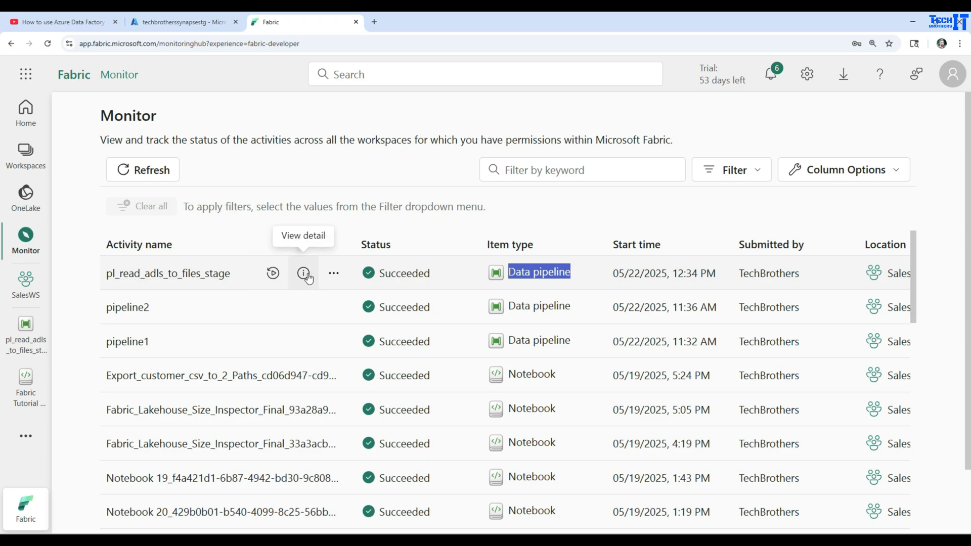
{"action": "left_click", "coordinate": [339, 277]}
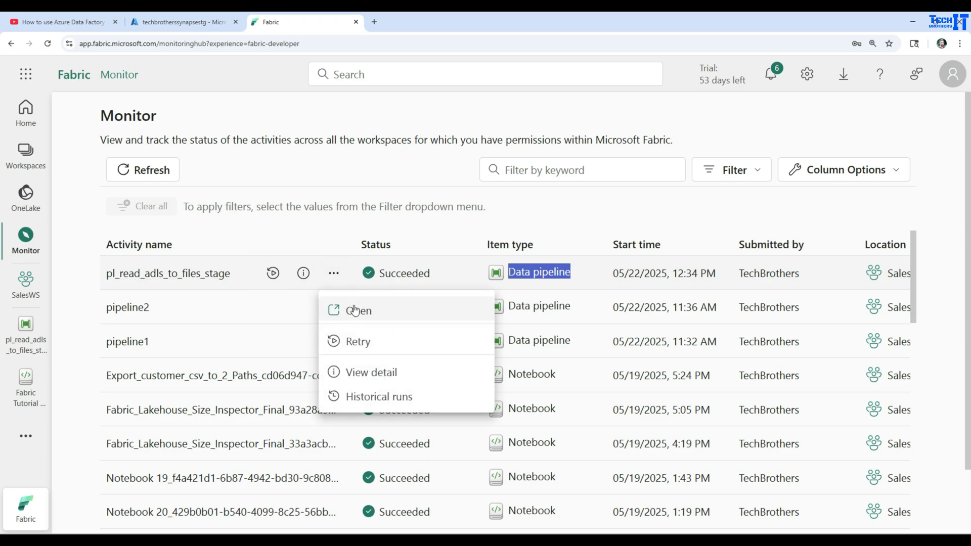